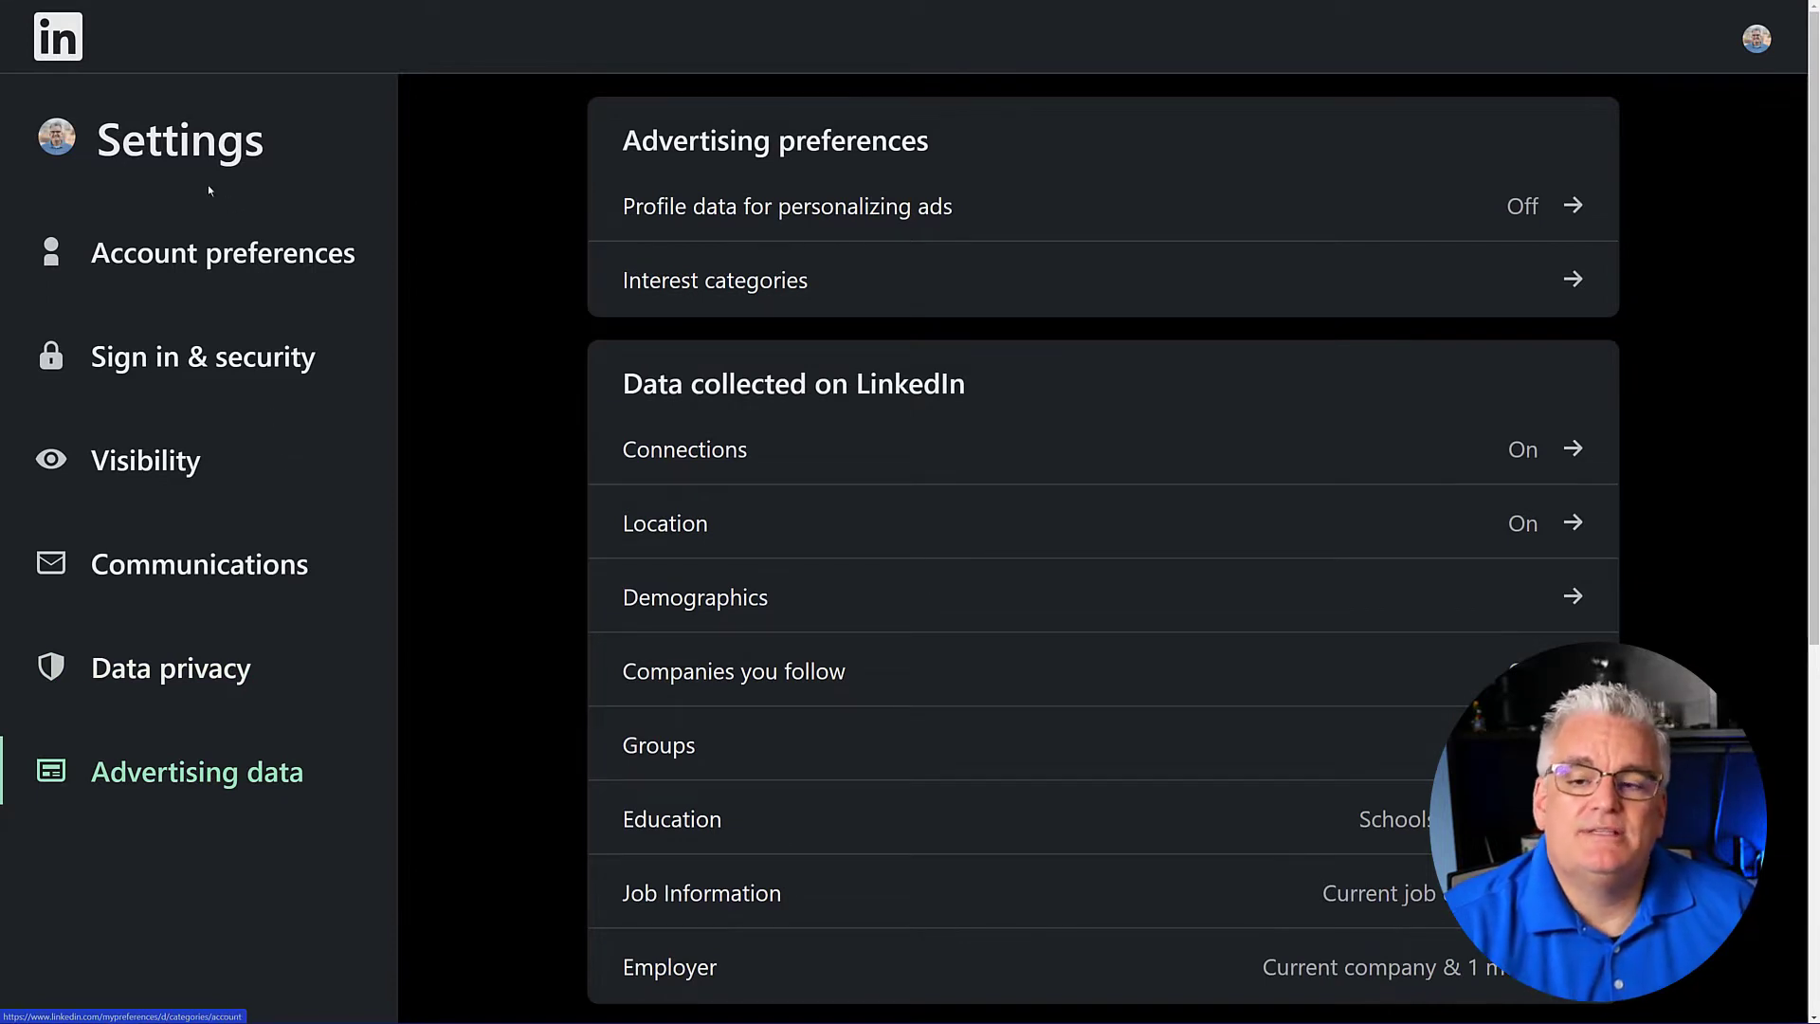
Step: In the account preferences, compare the display options and set the appearance to Dark mode
click(209, 254)
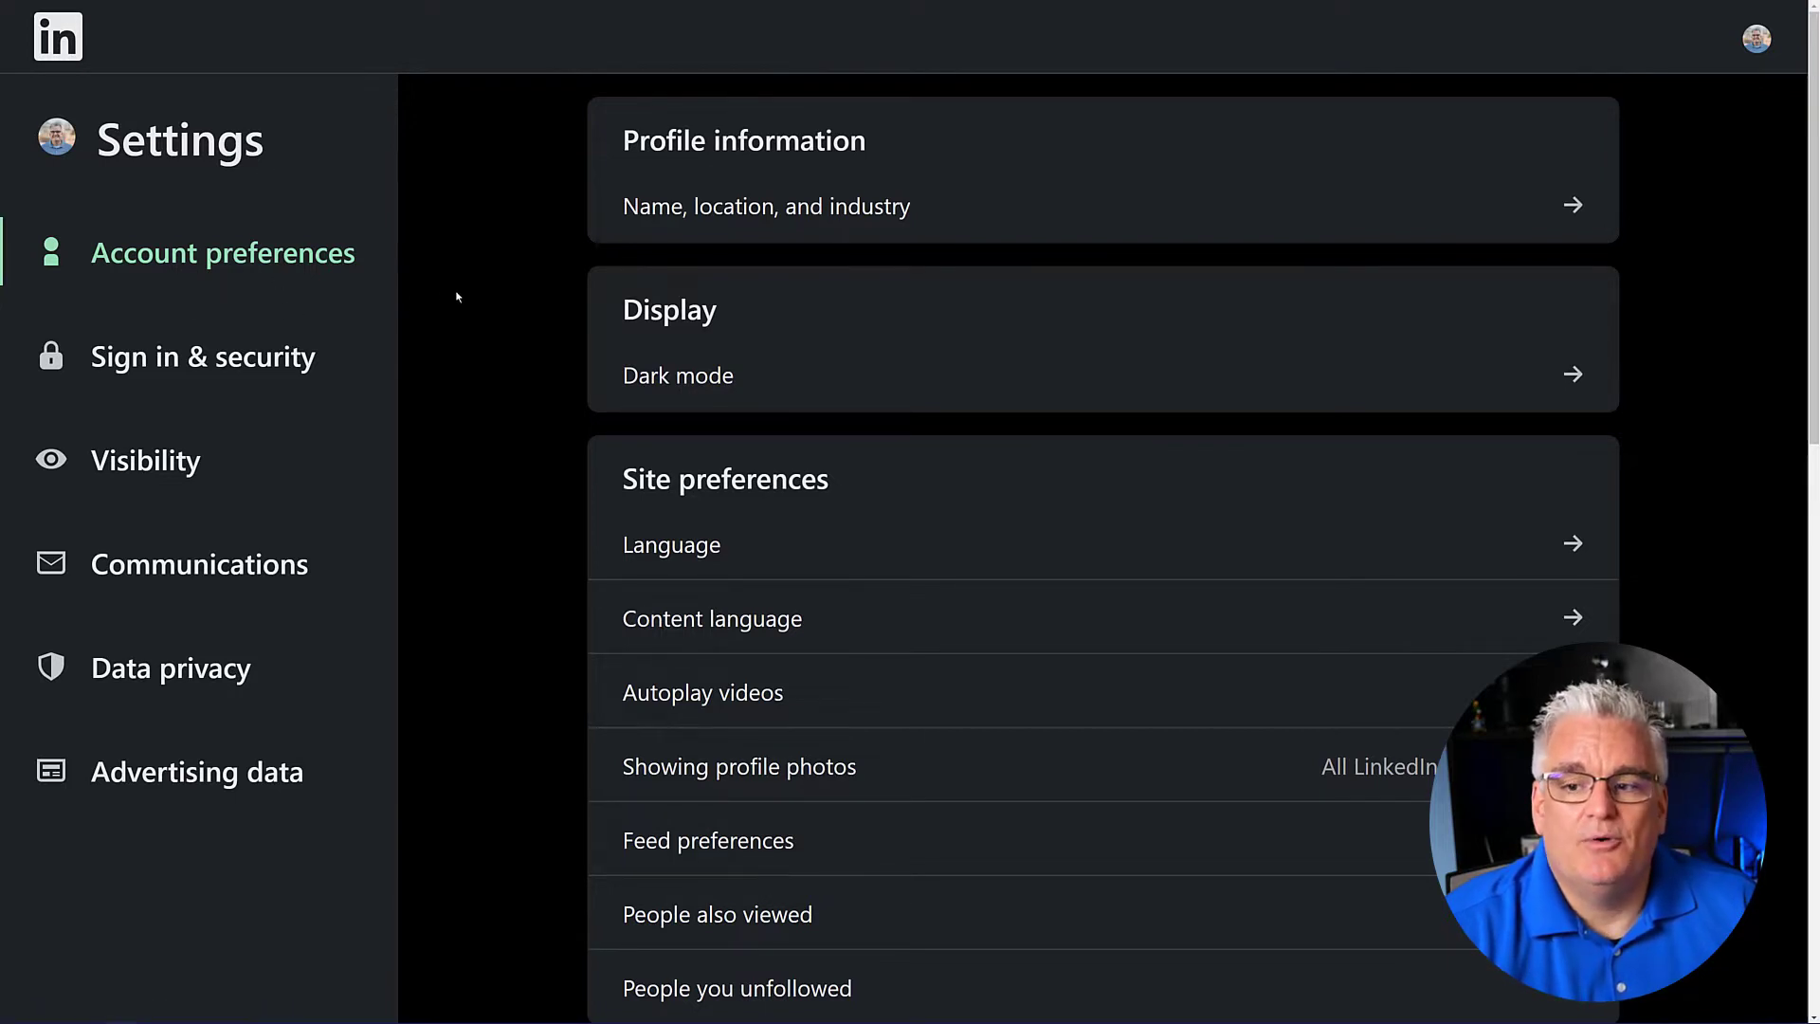
click(713, 377)
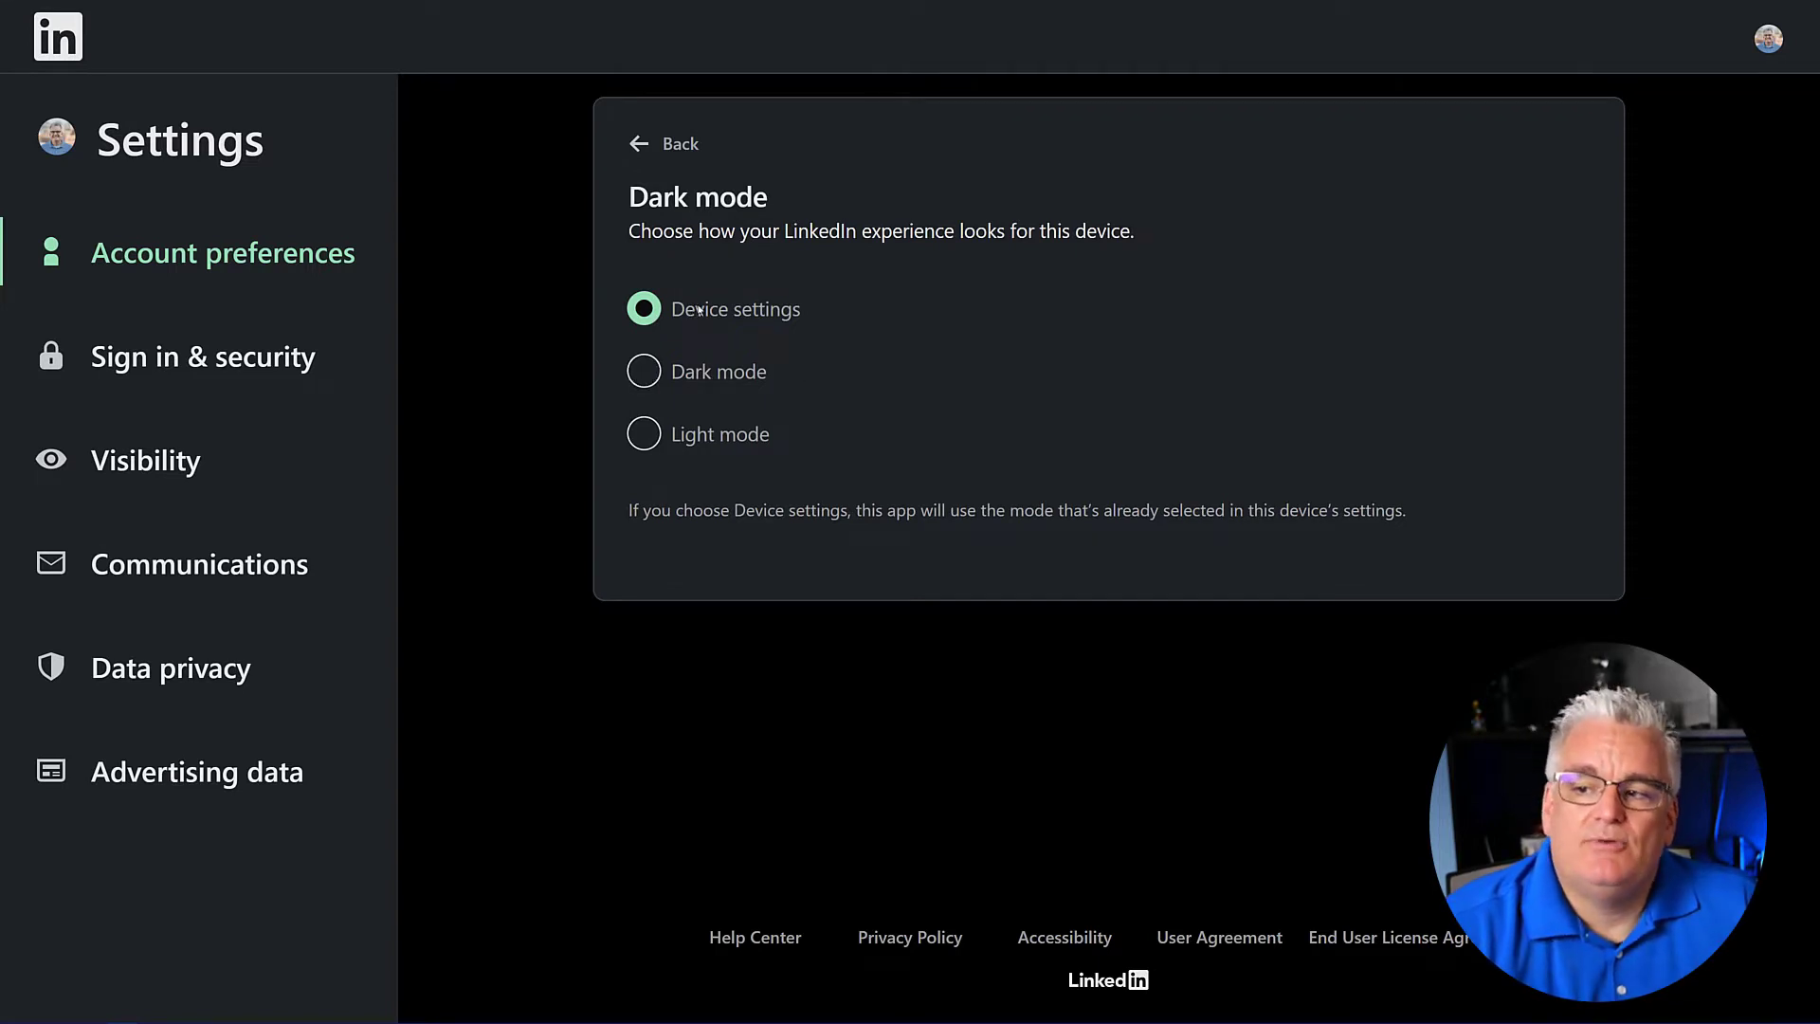
click(668, 143)
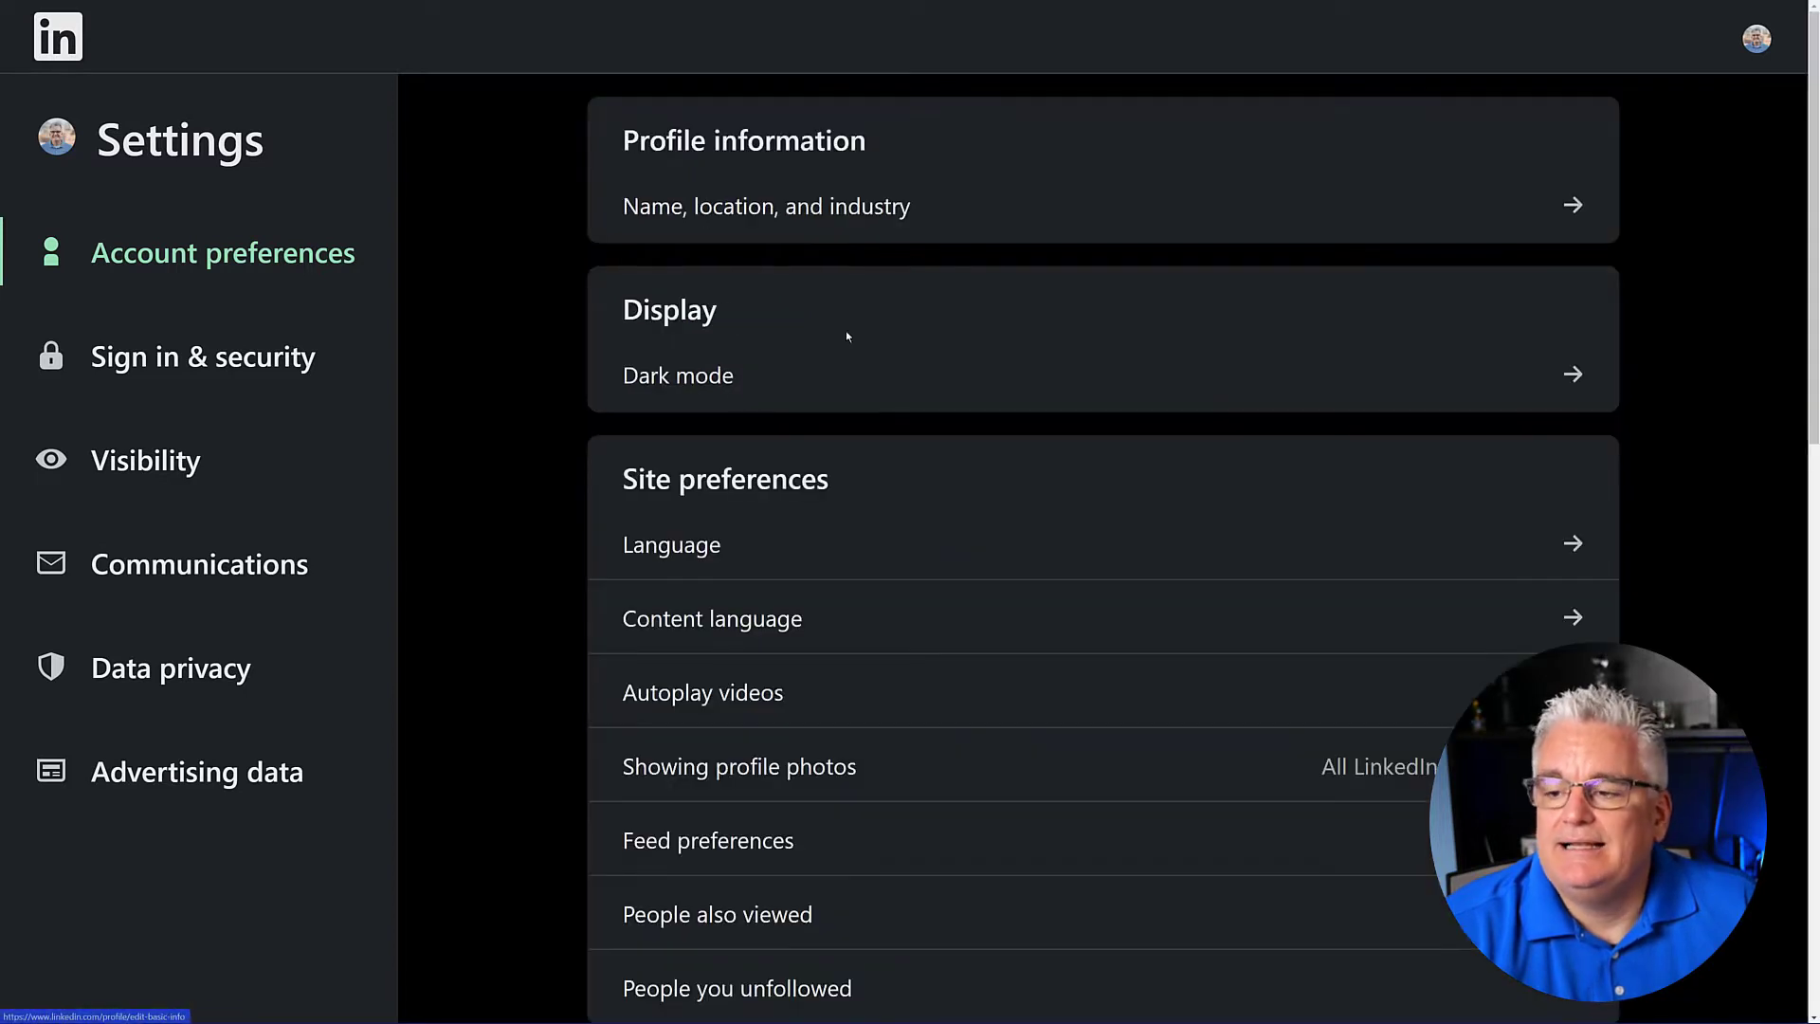
click(1576, 378)
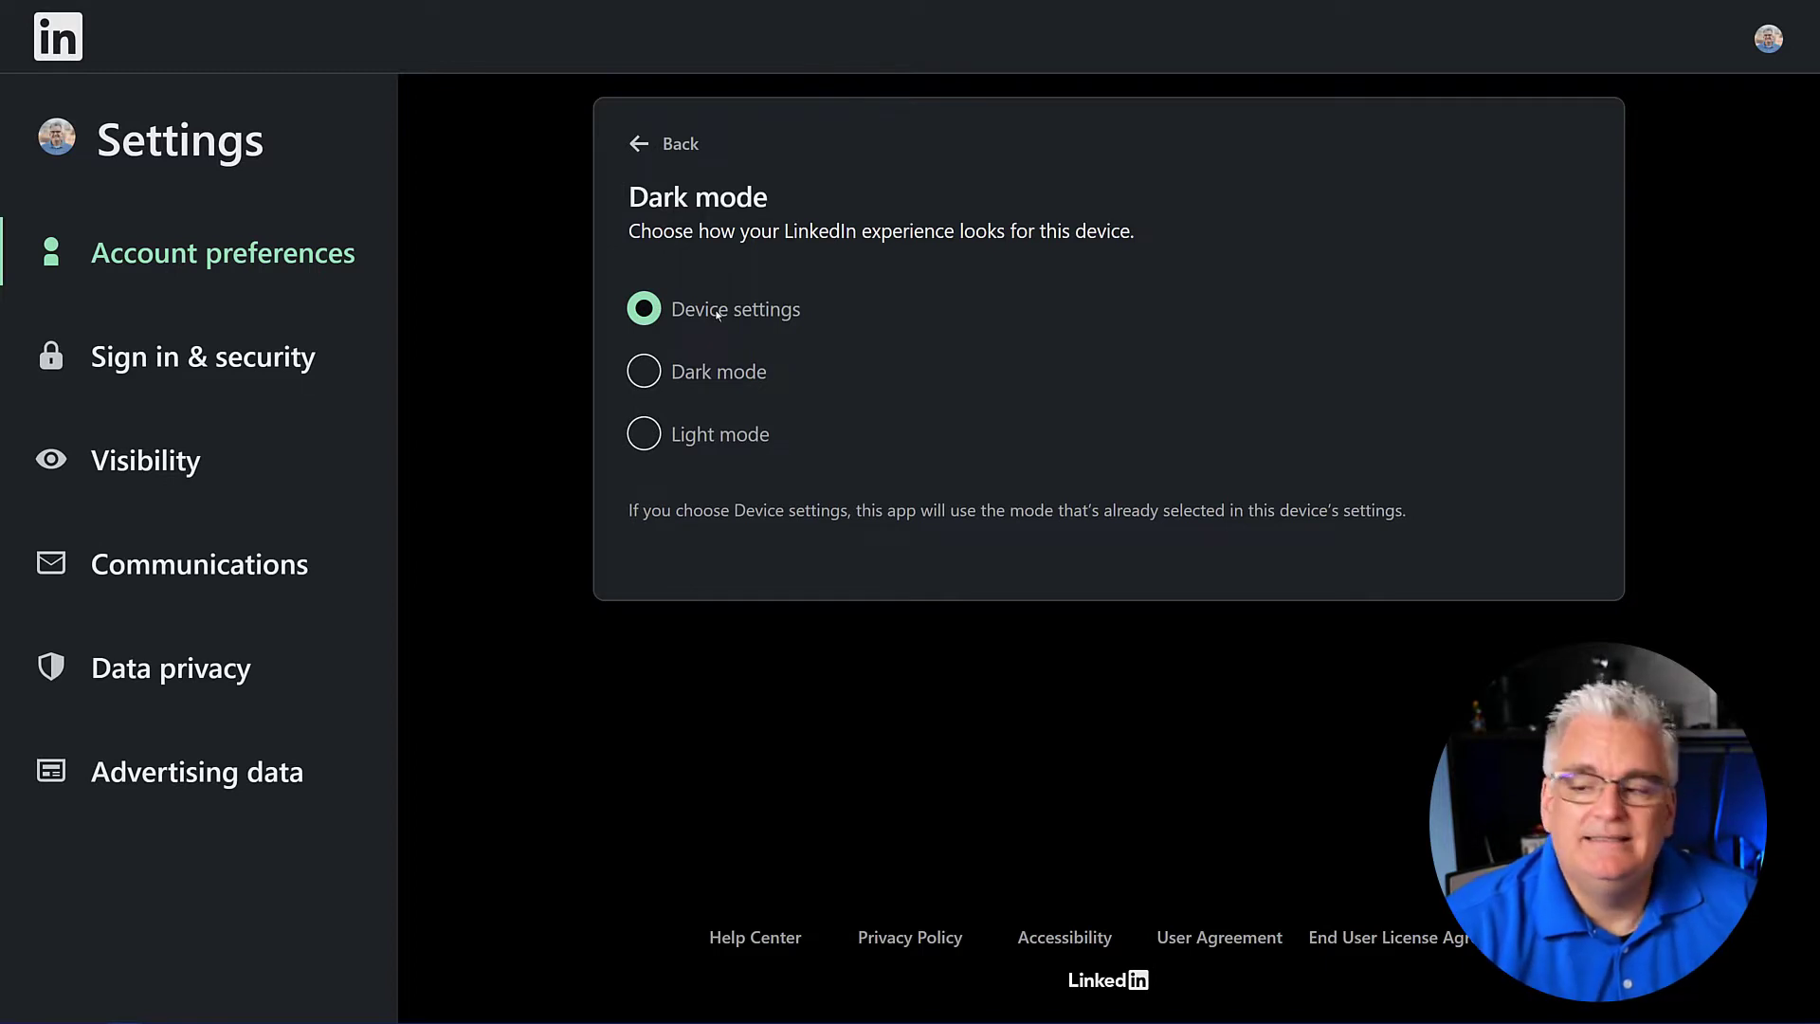
click(710, 375)
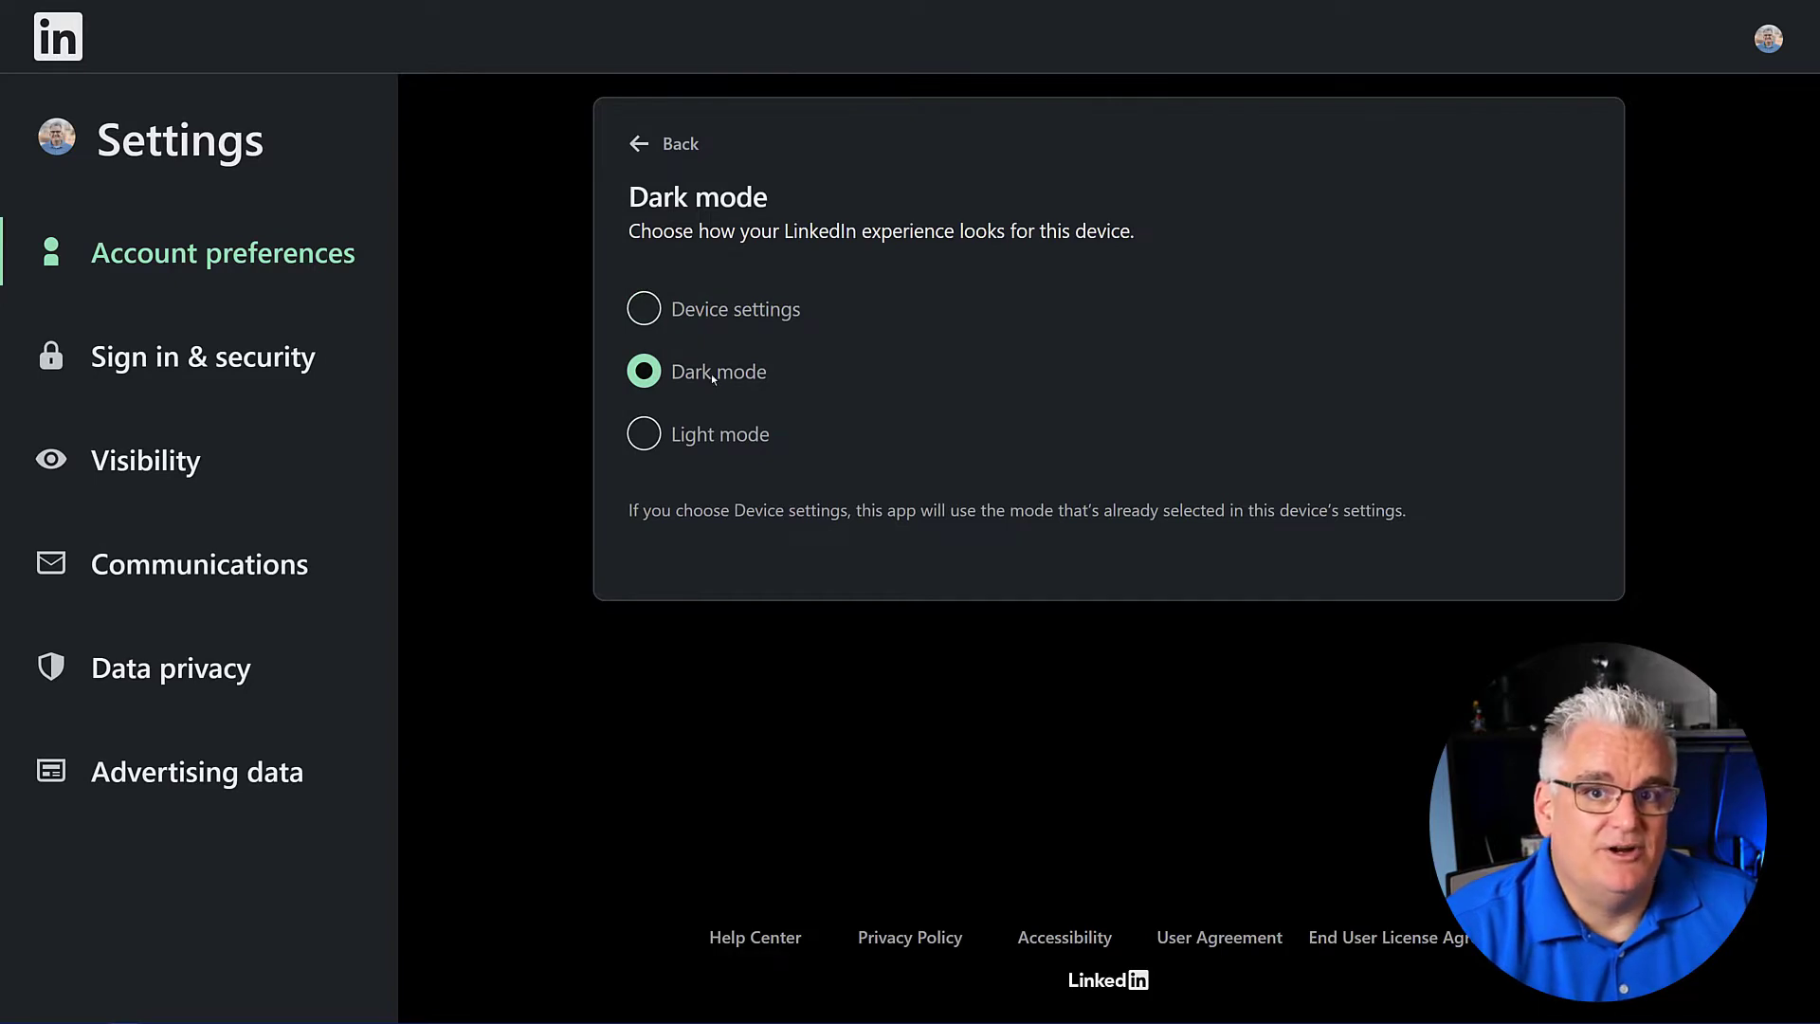
click(728, 436)
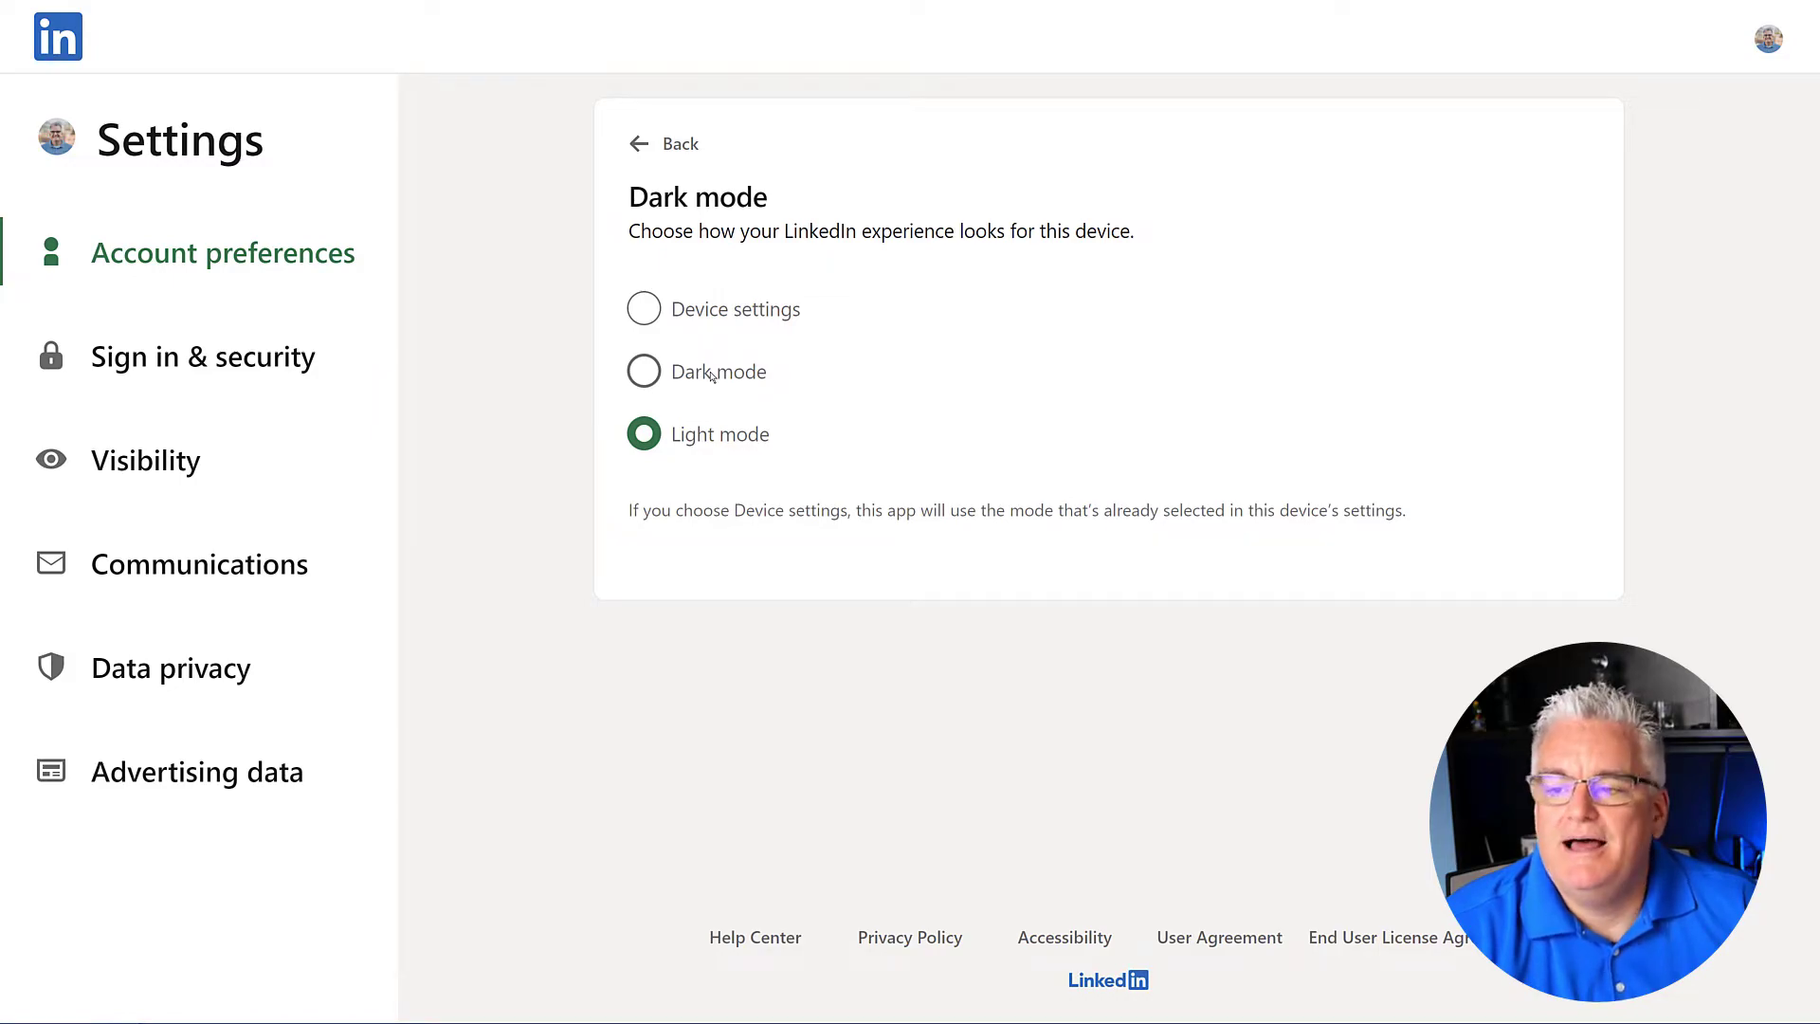
click(712, 377)
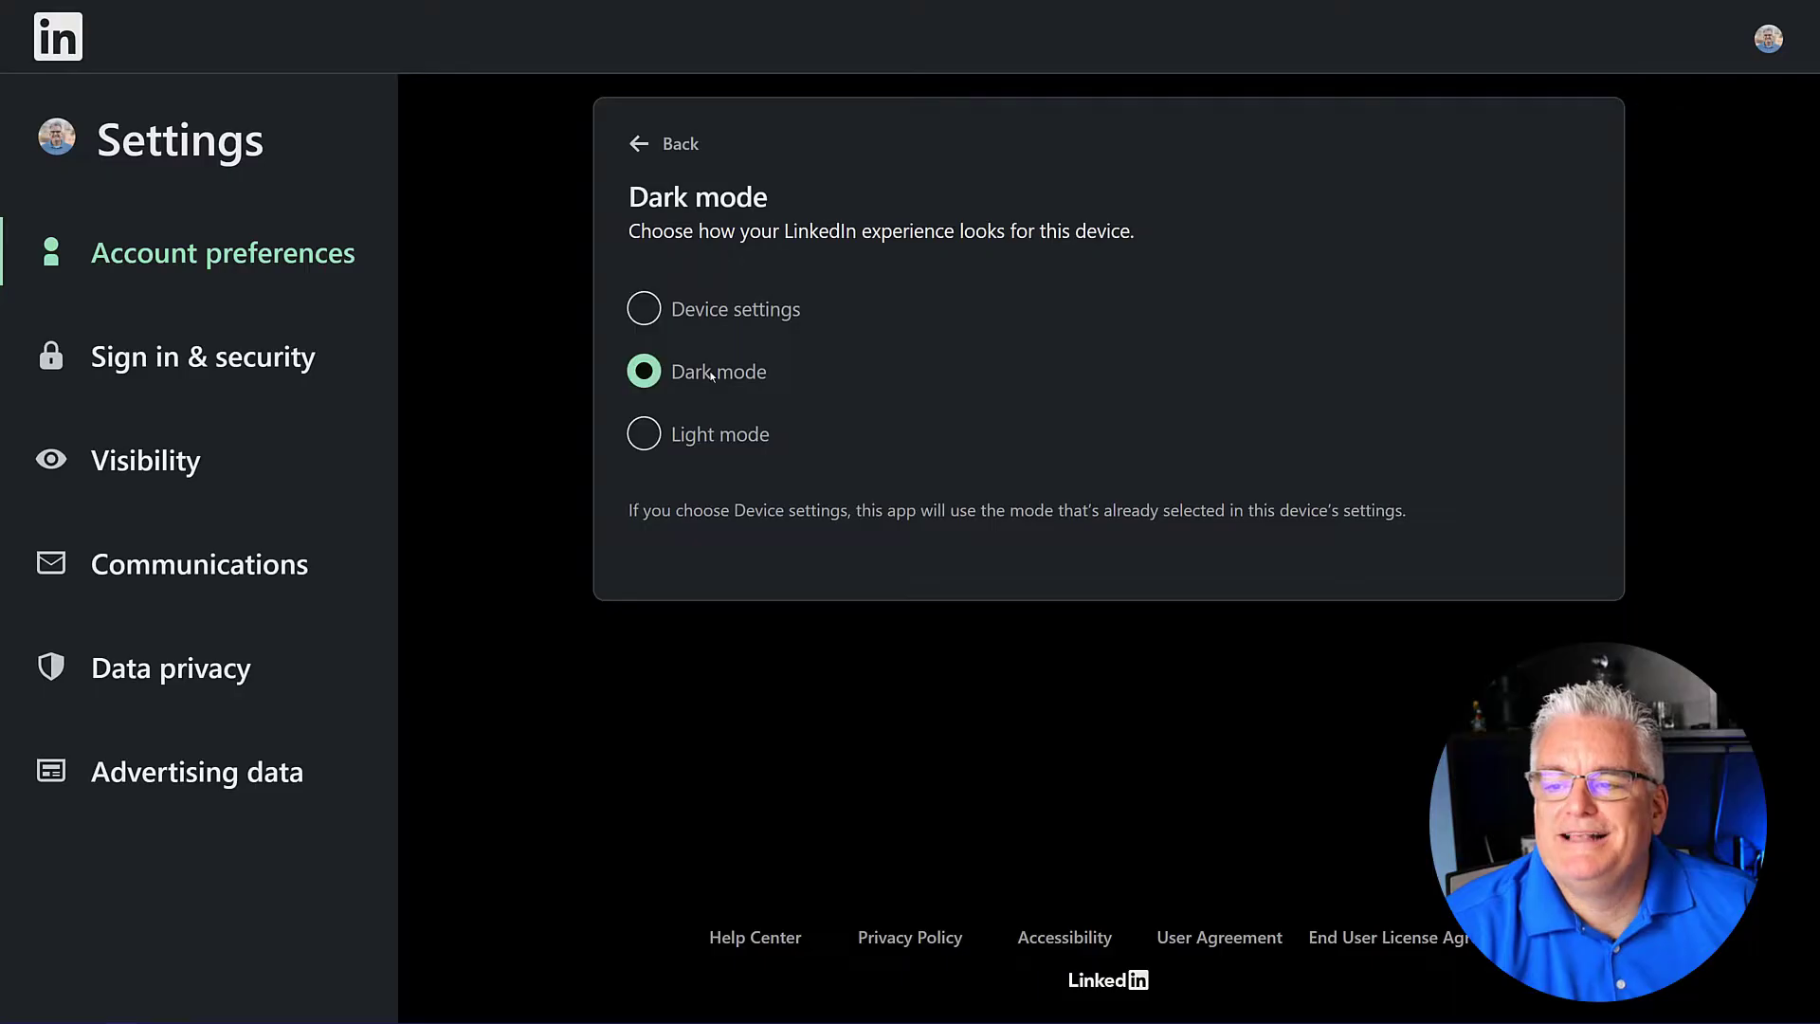
click(638, 148)
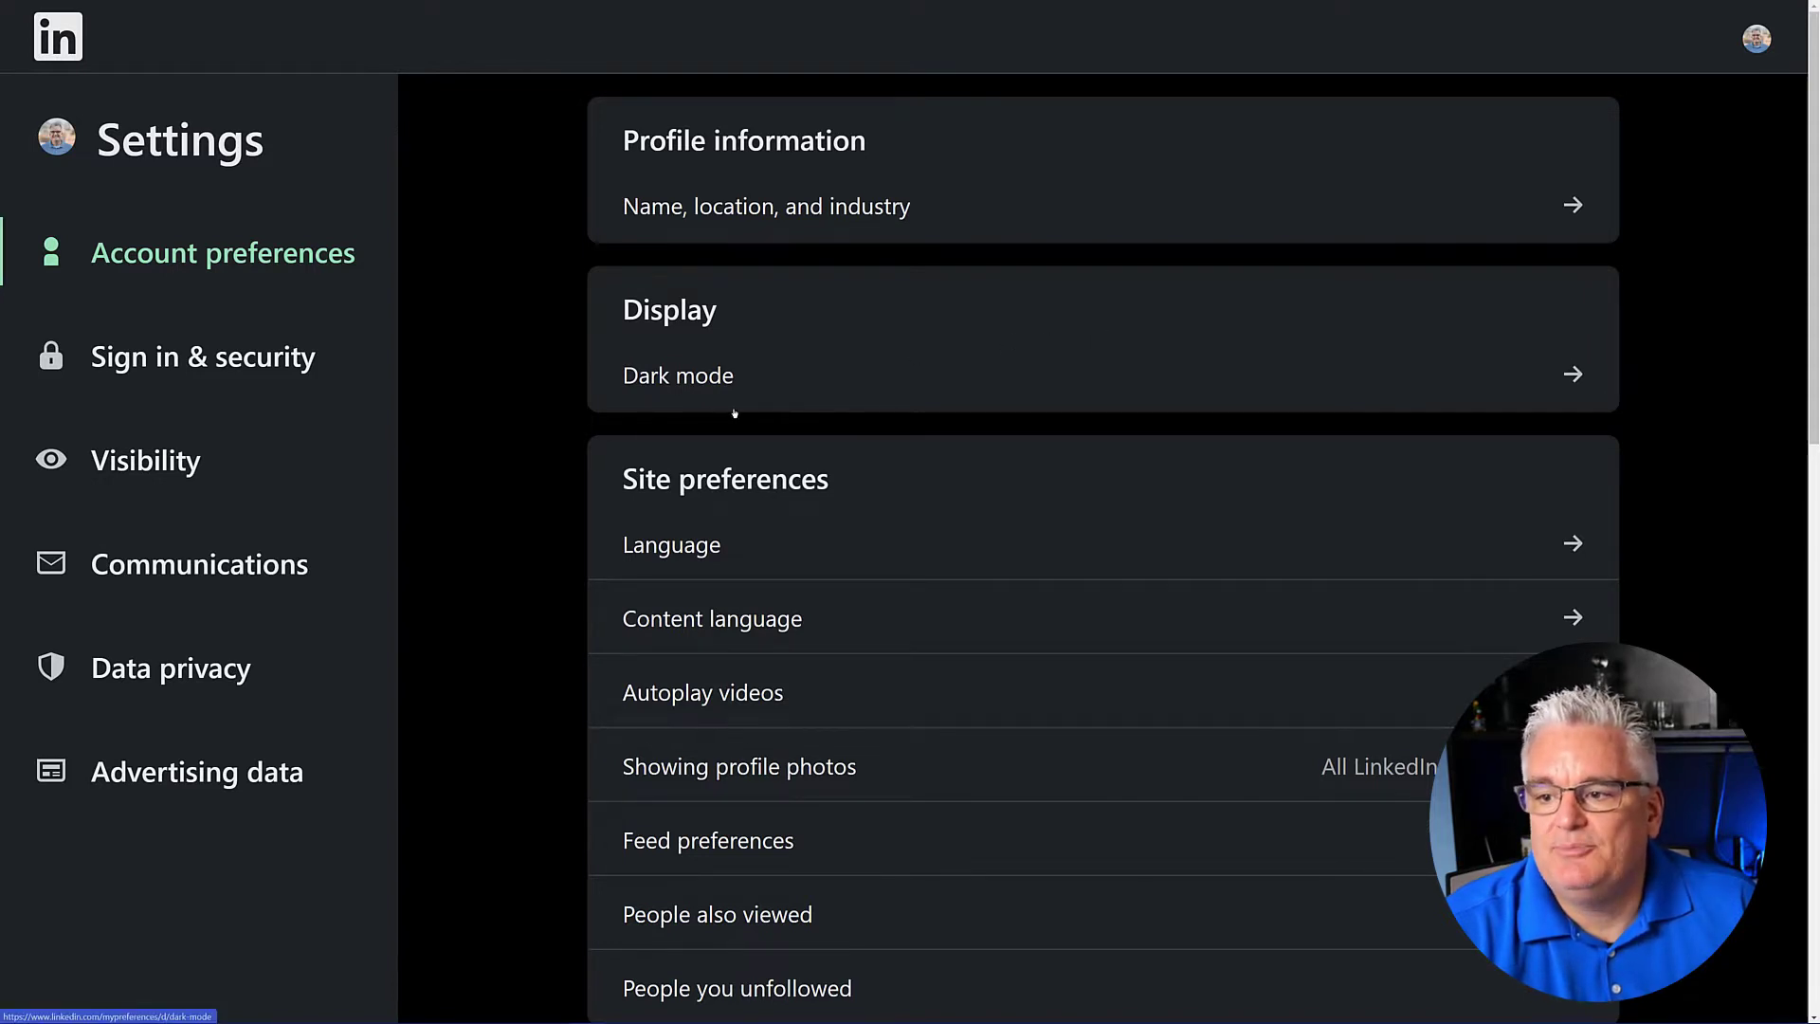
Step: In the site preferences, switch autoplay of feed videos on and back off
scroll(730, 531, down, 2)
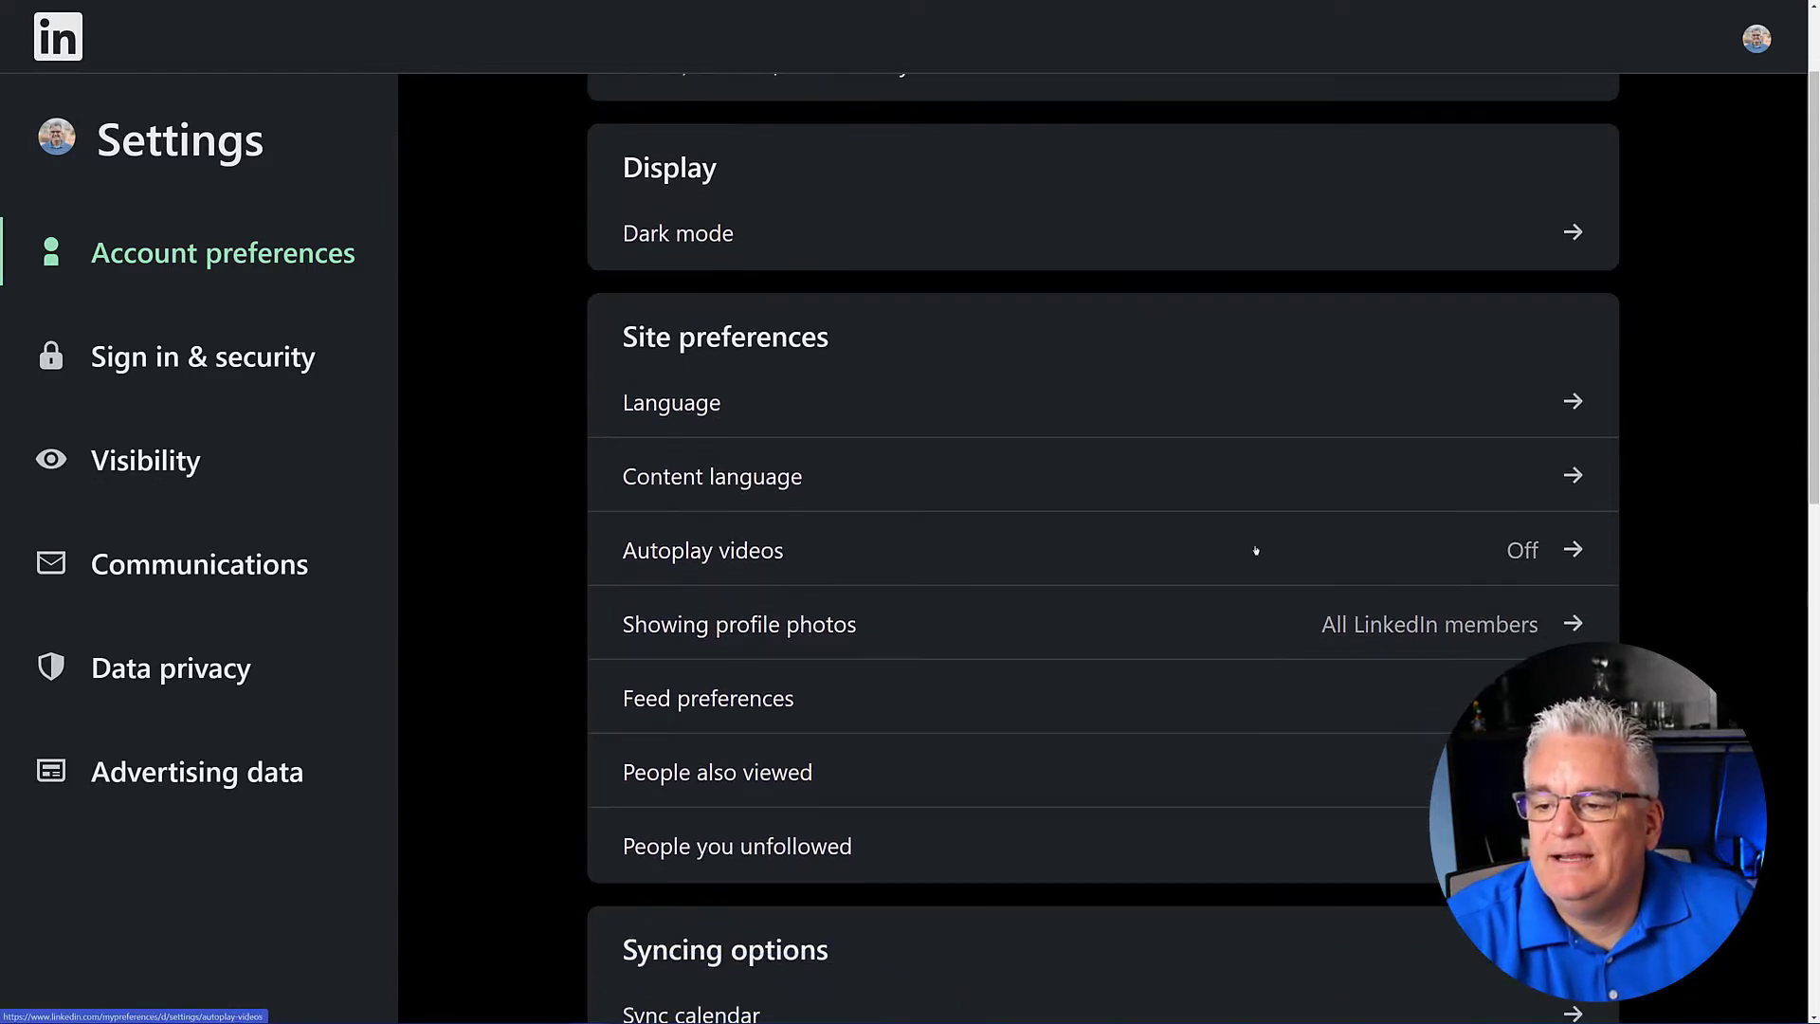
click(1570, 549)
click(1551, 313)
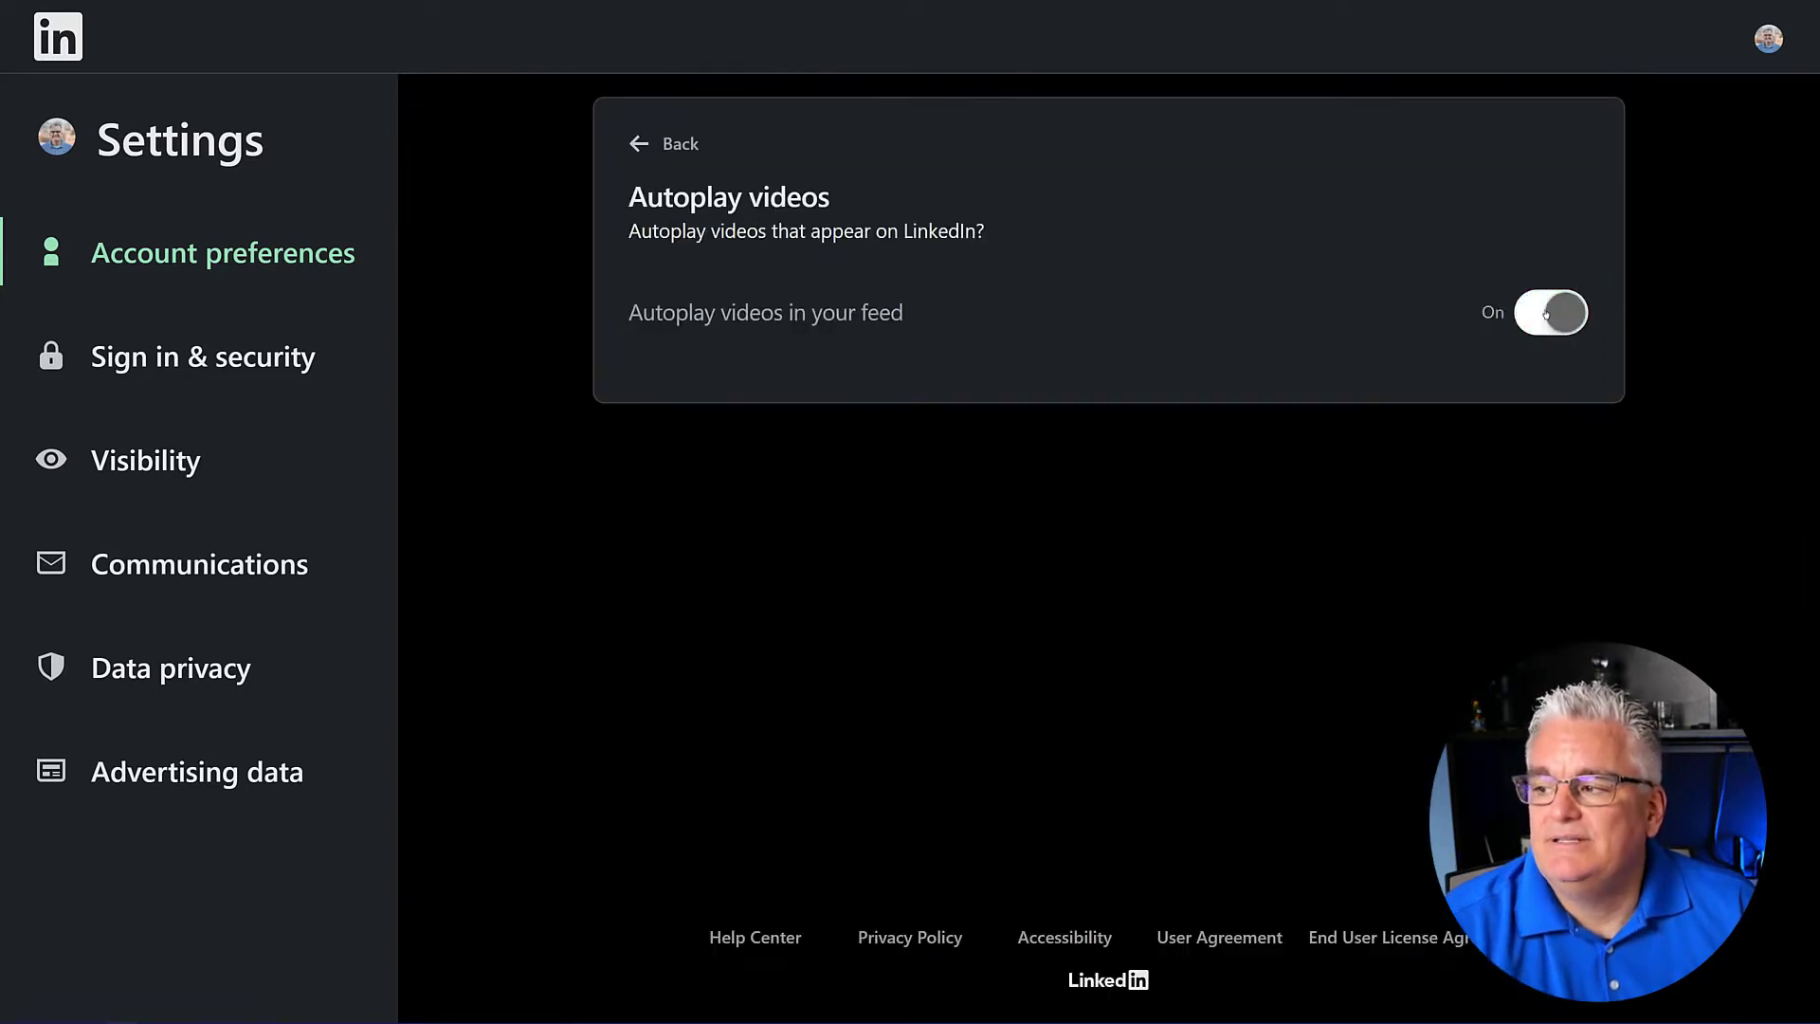
click(1551, 313)
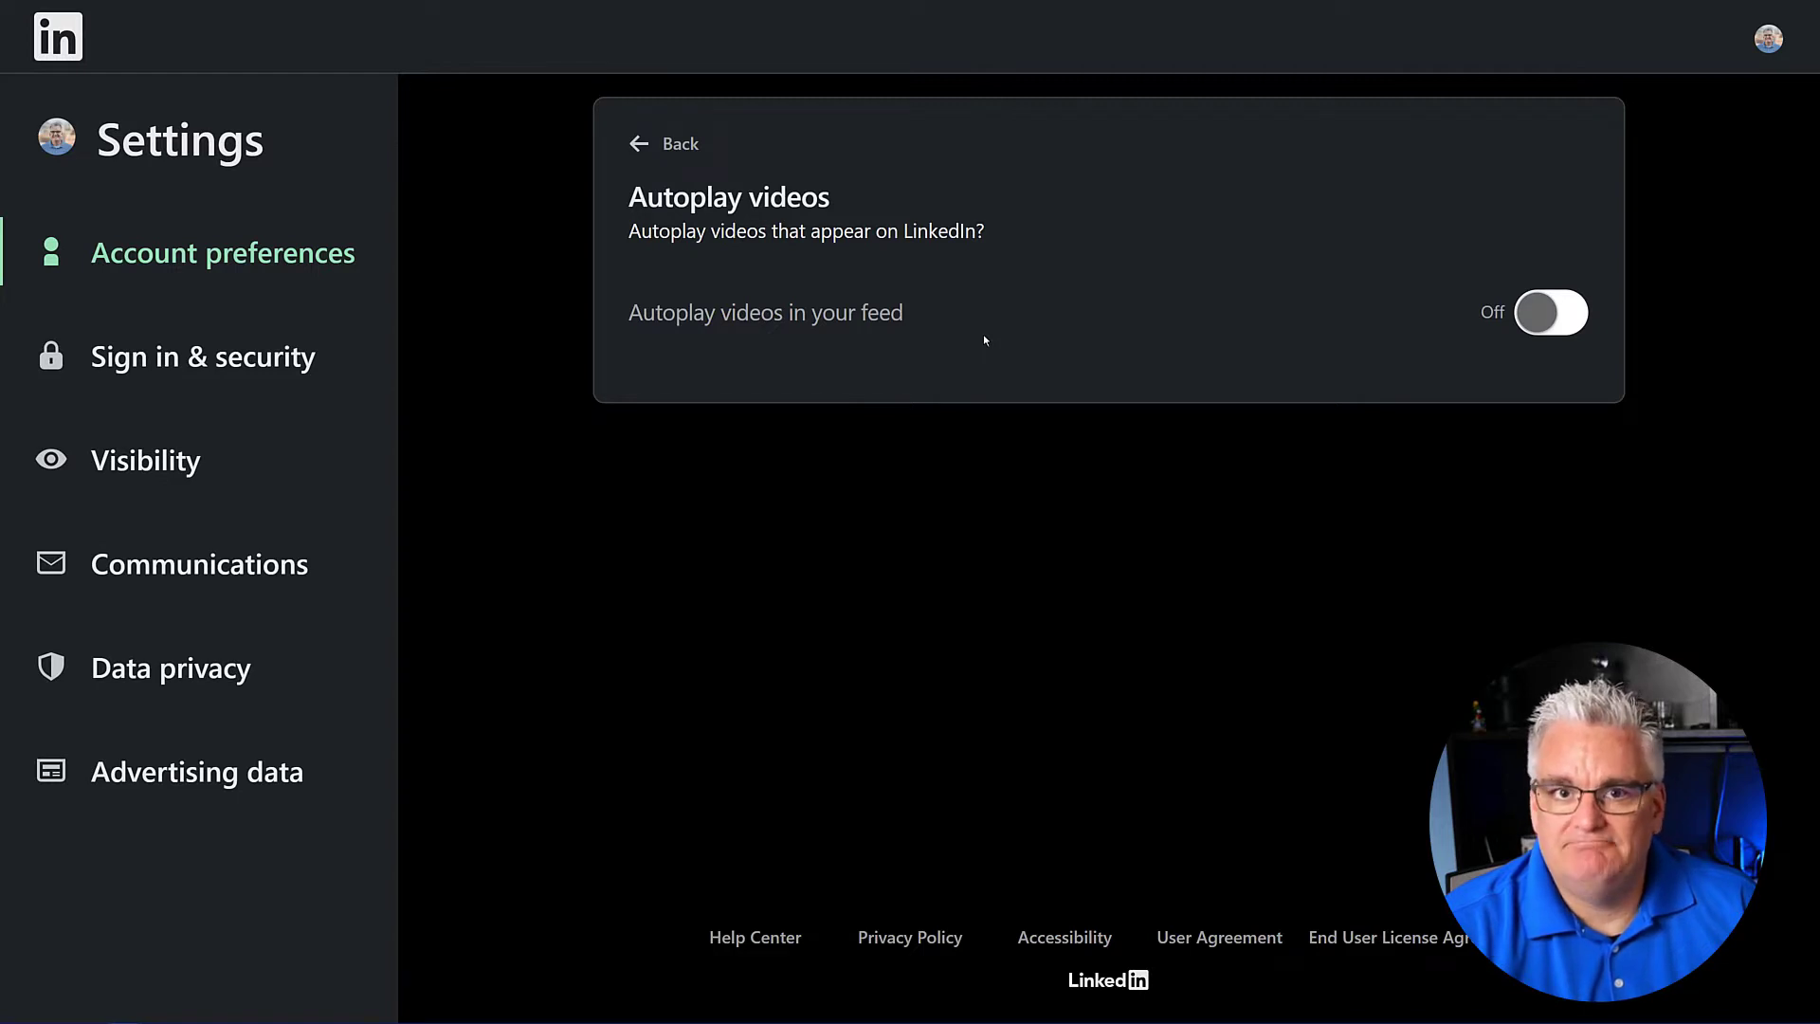
click(641, 148)
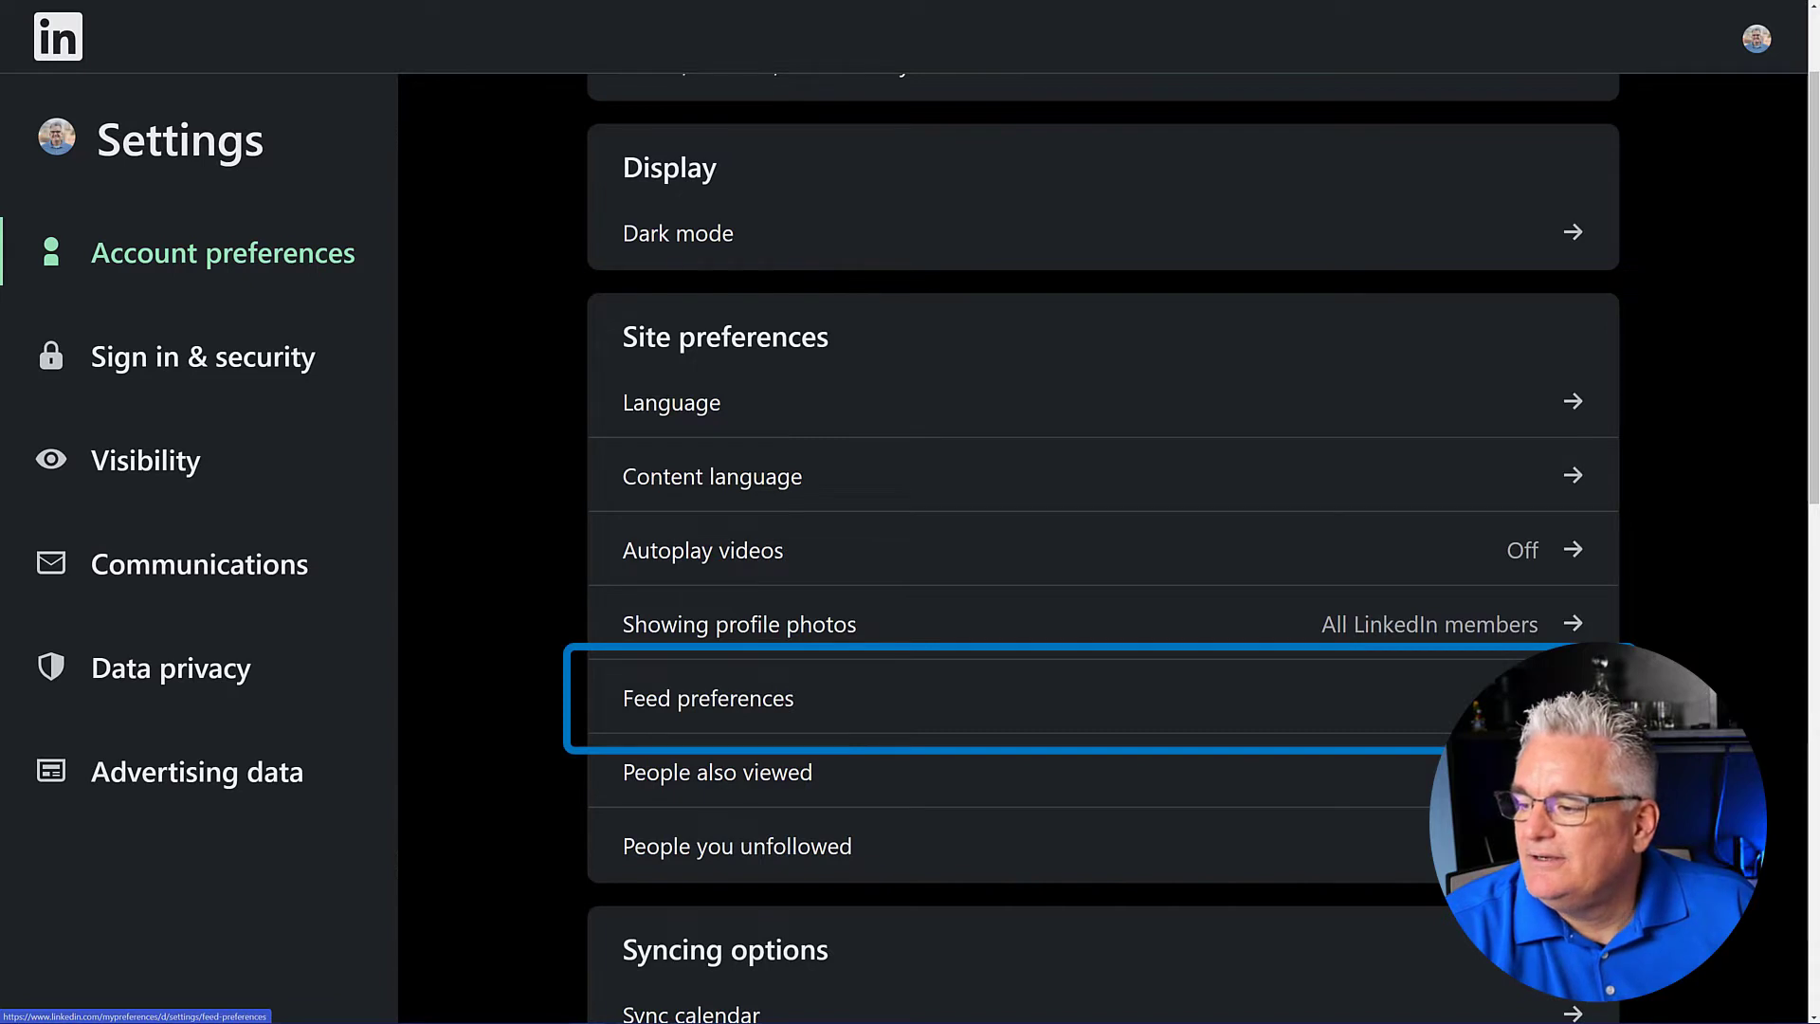
Step: In the feed preferences, allow political content and switch it back off
click(1554, 697)
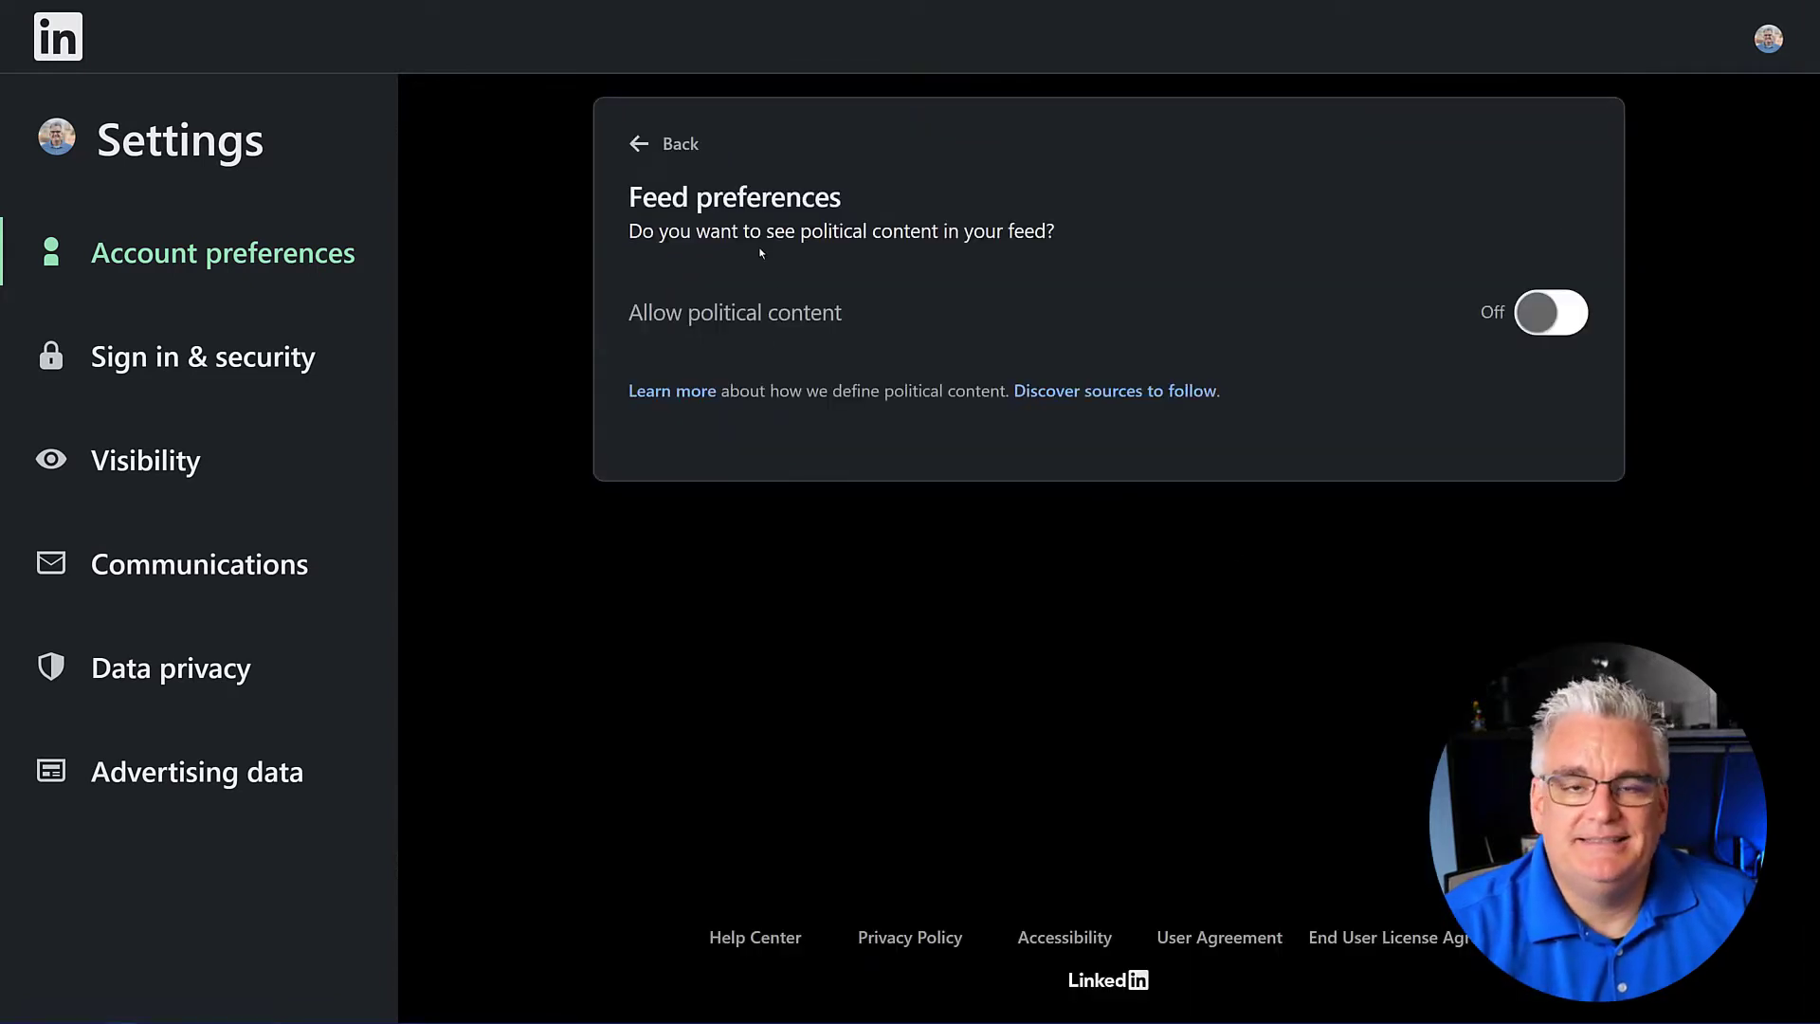
click(1562, 325)
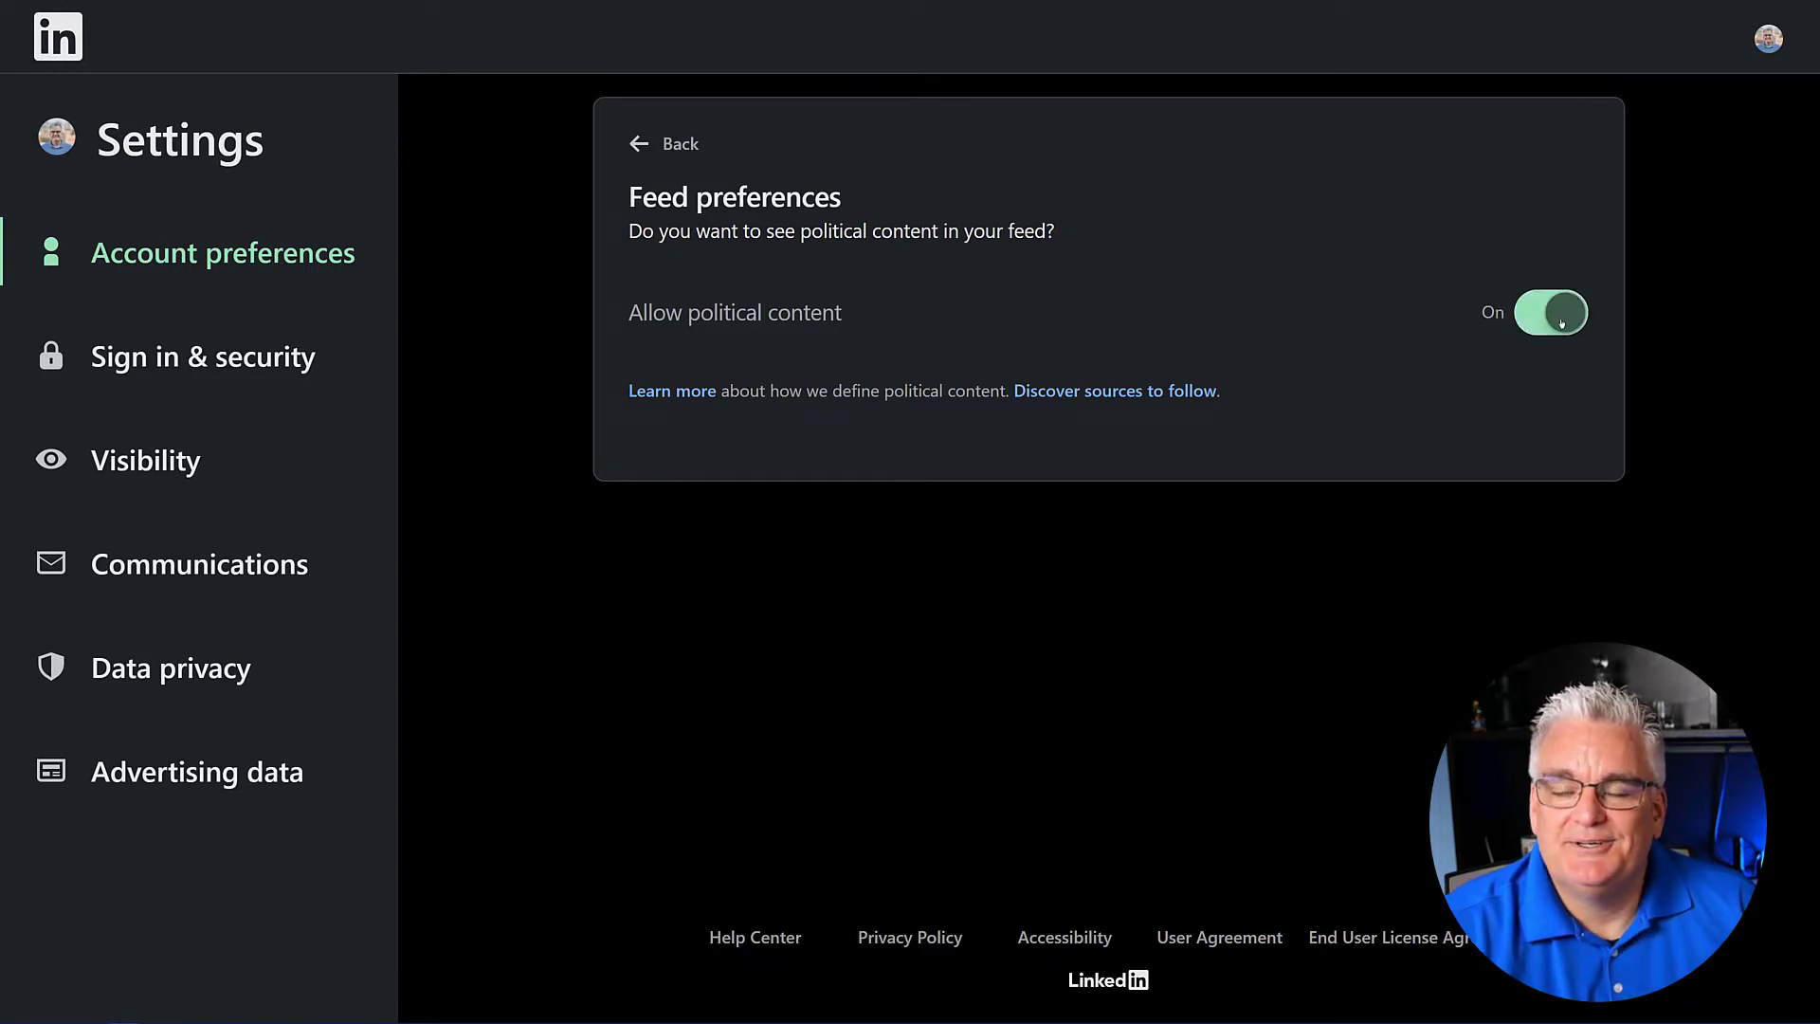
click(1562, 323)
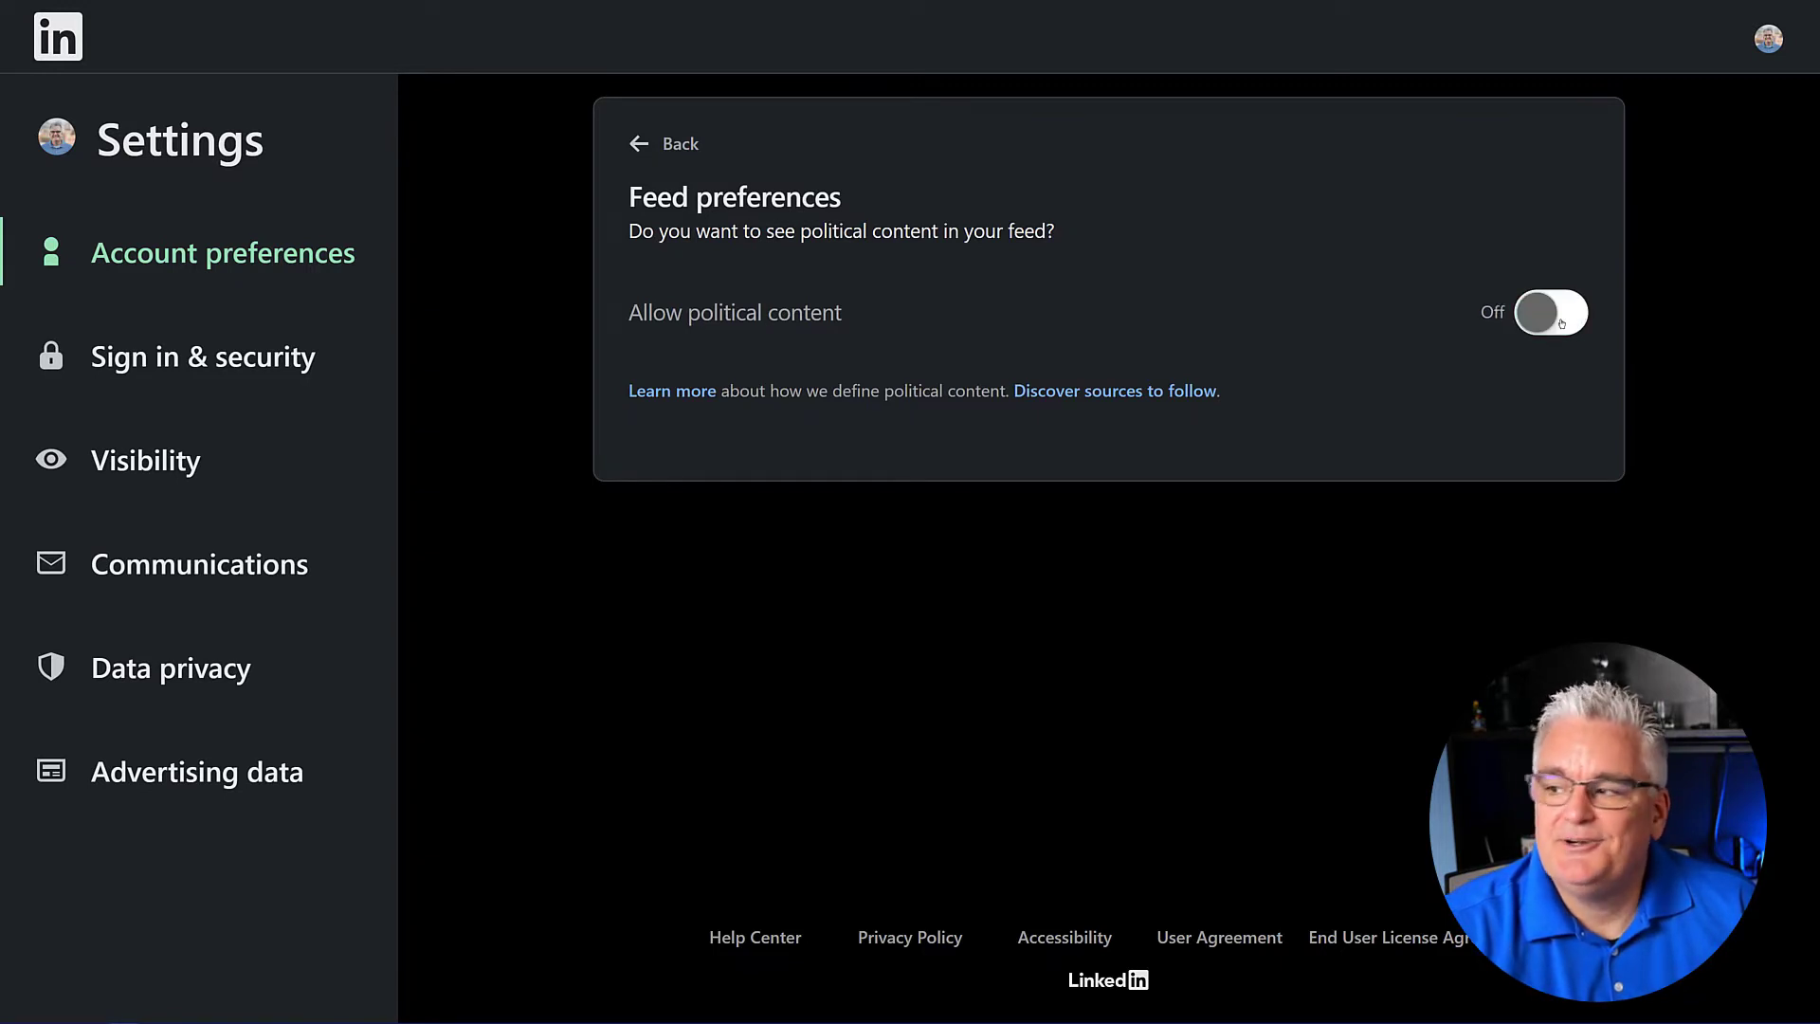
click(636, 147)
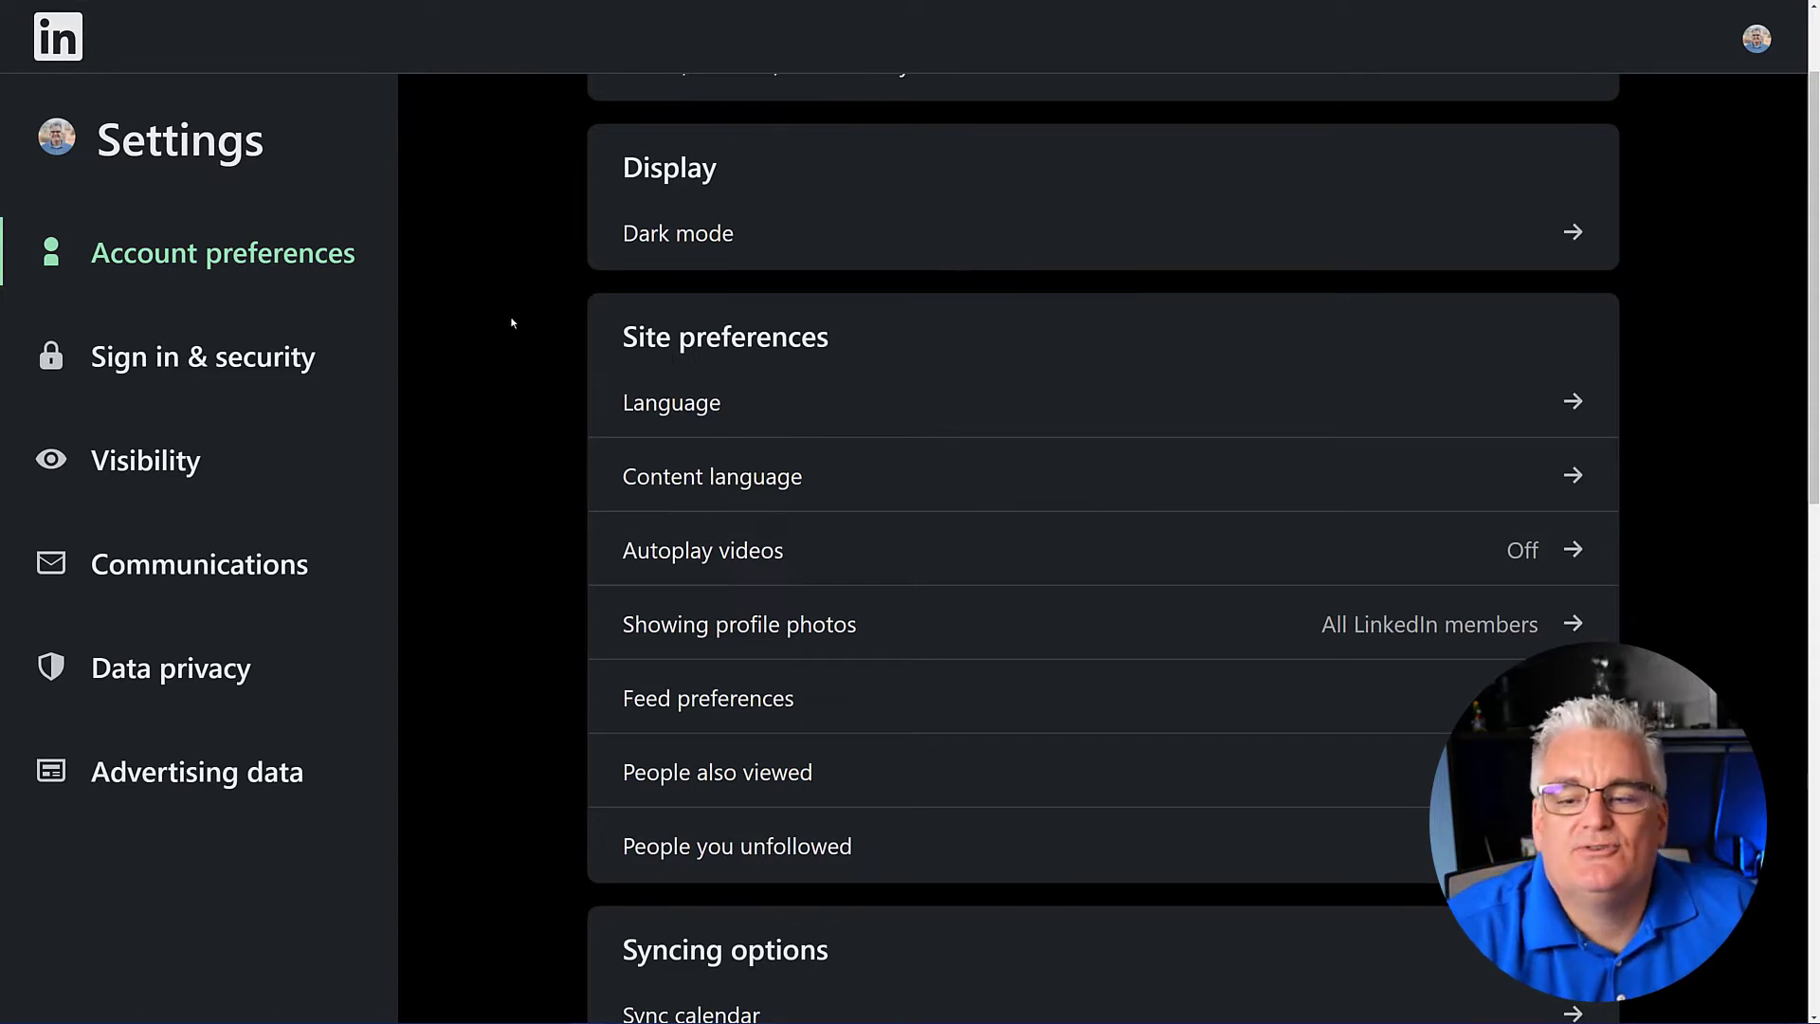
Step: Review the primary and secondary email addresses registered under the sign-in and security settings
click(238, 363)
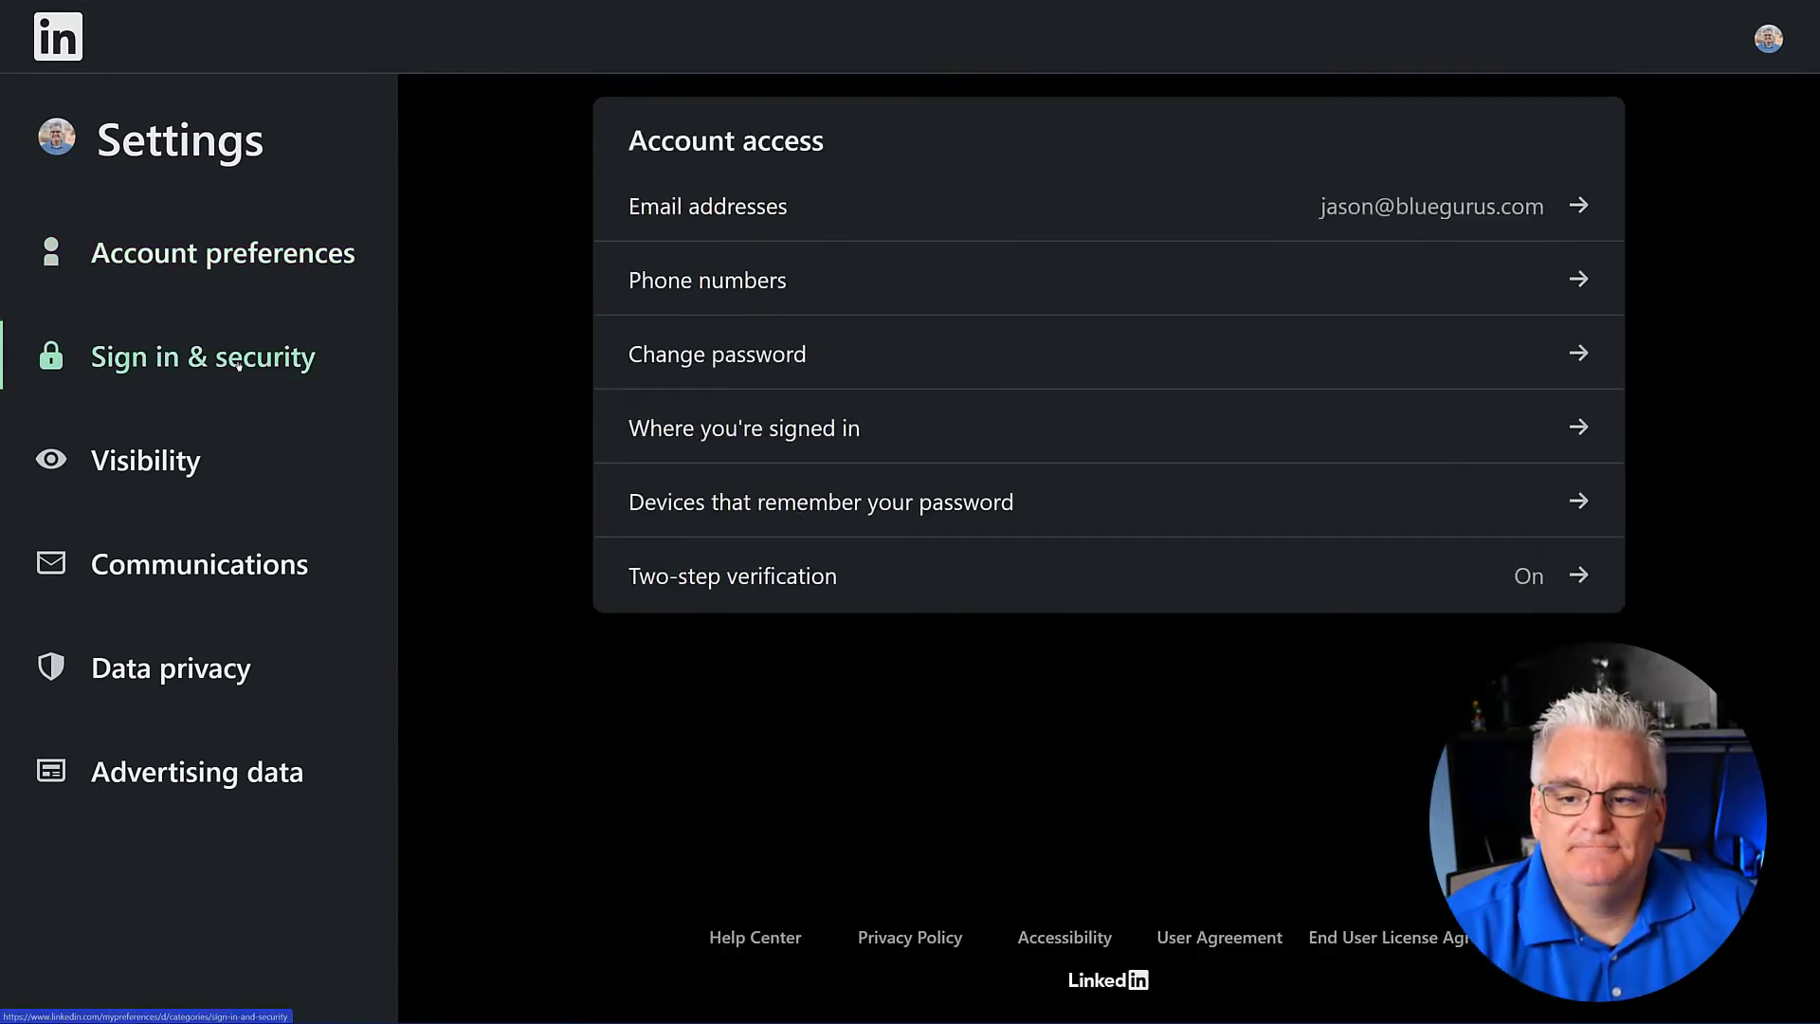
click(744, 216)
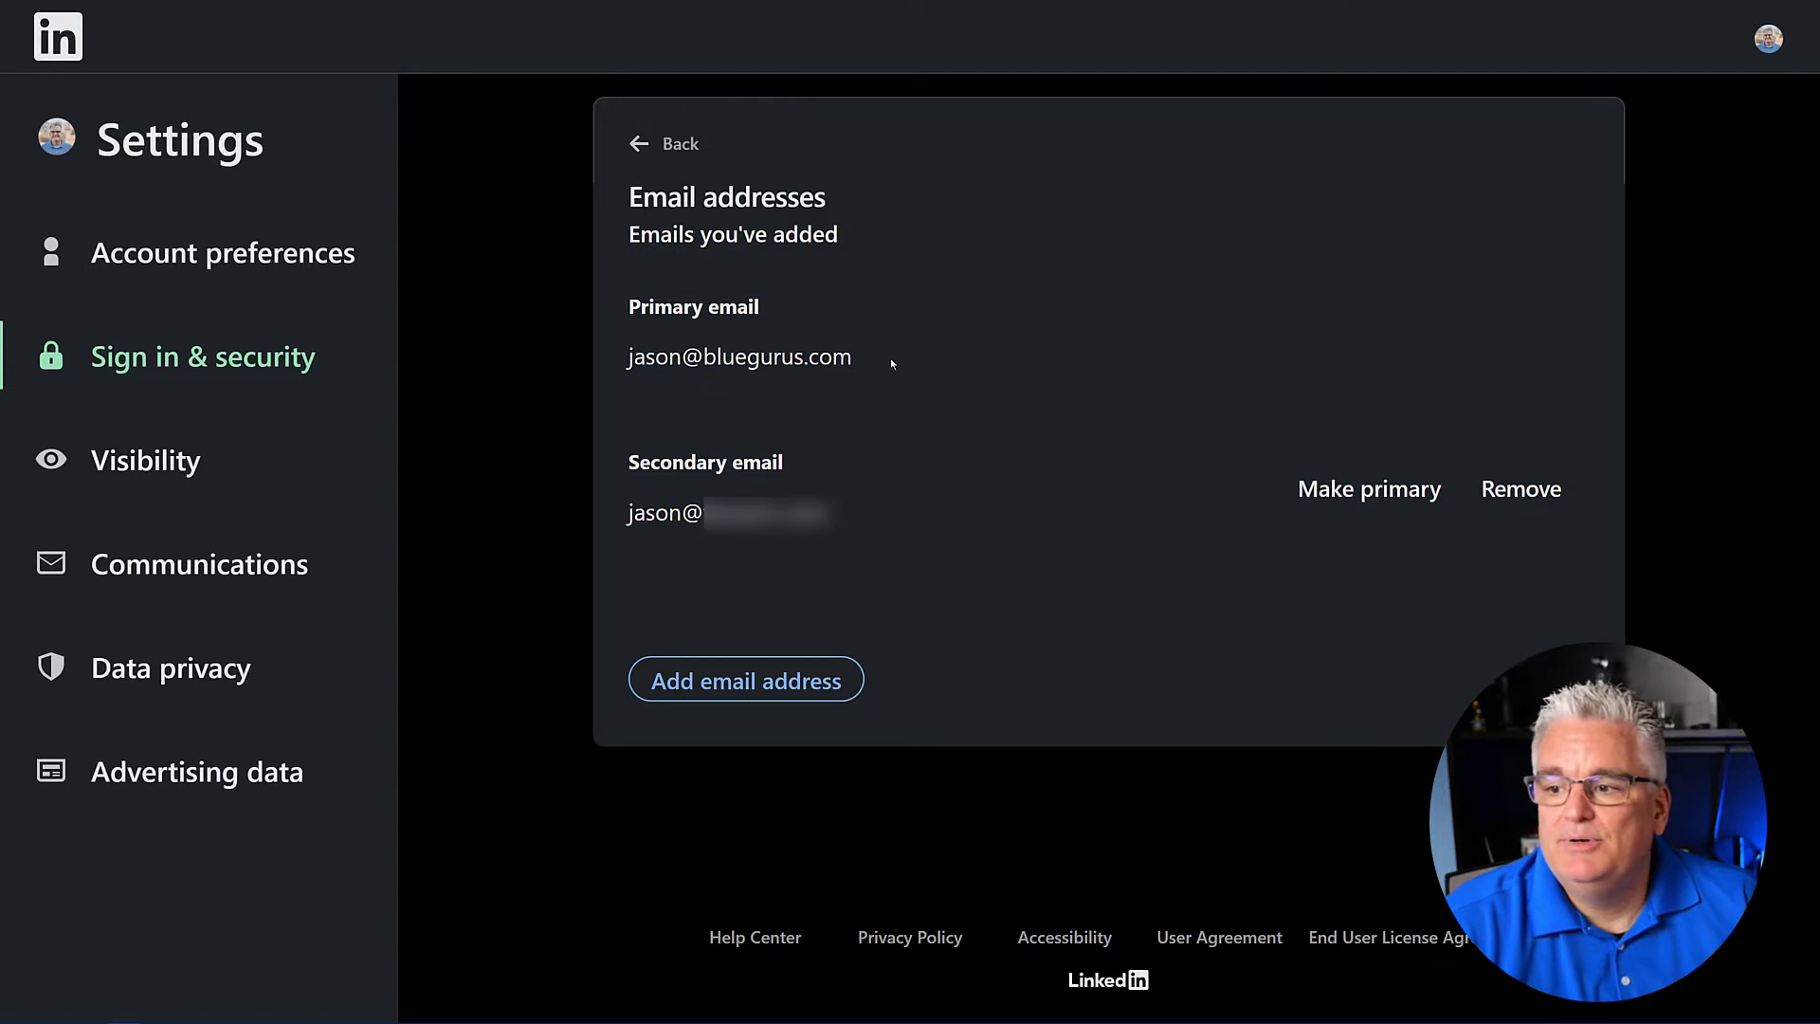
drag(891, 362, 616, 361)
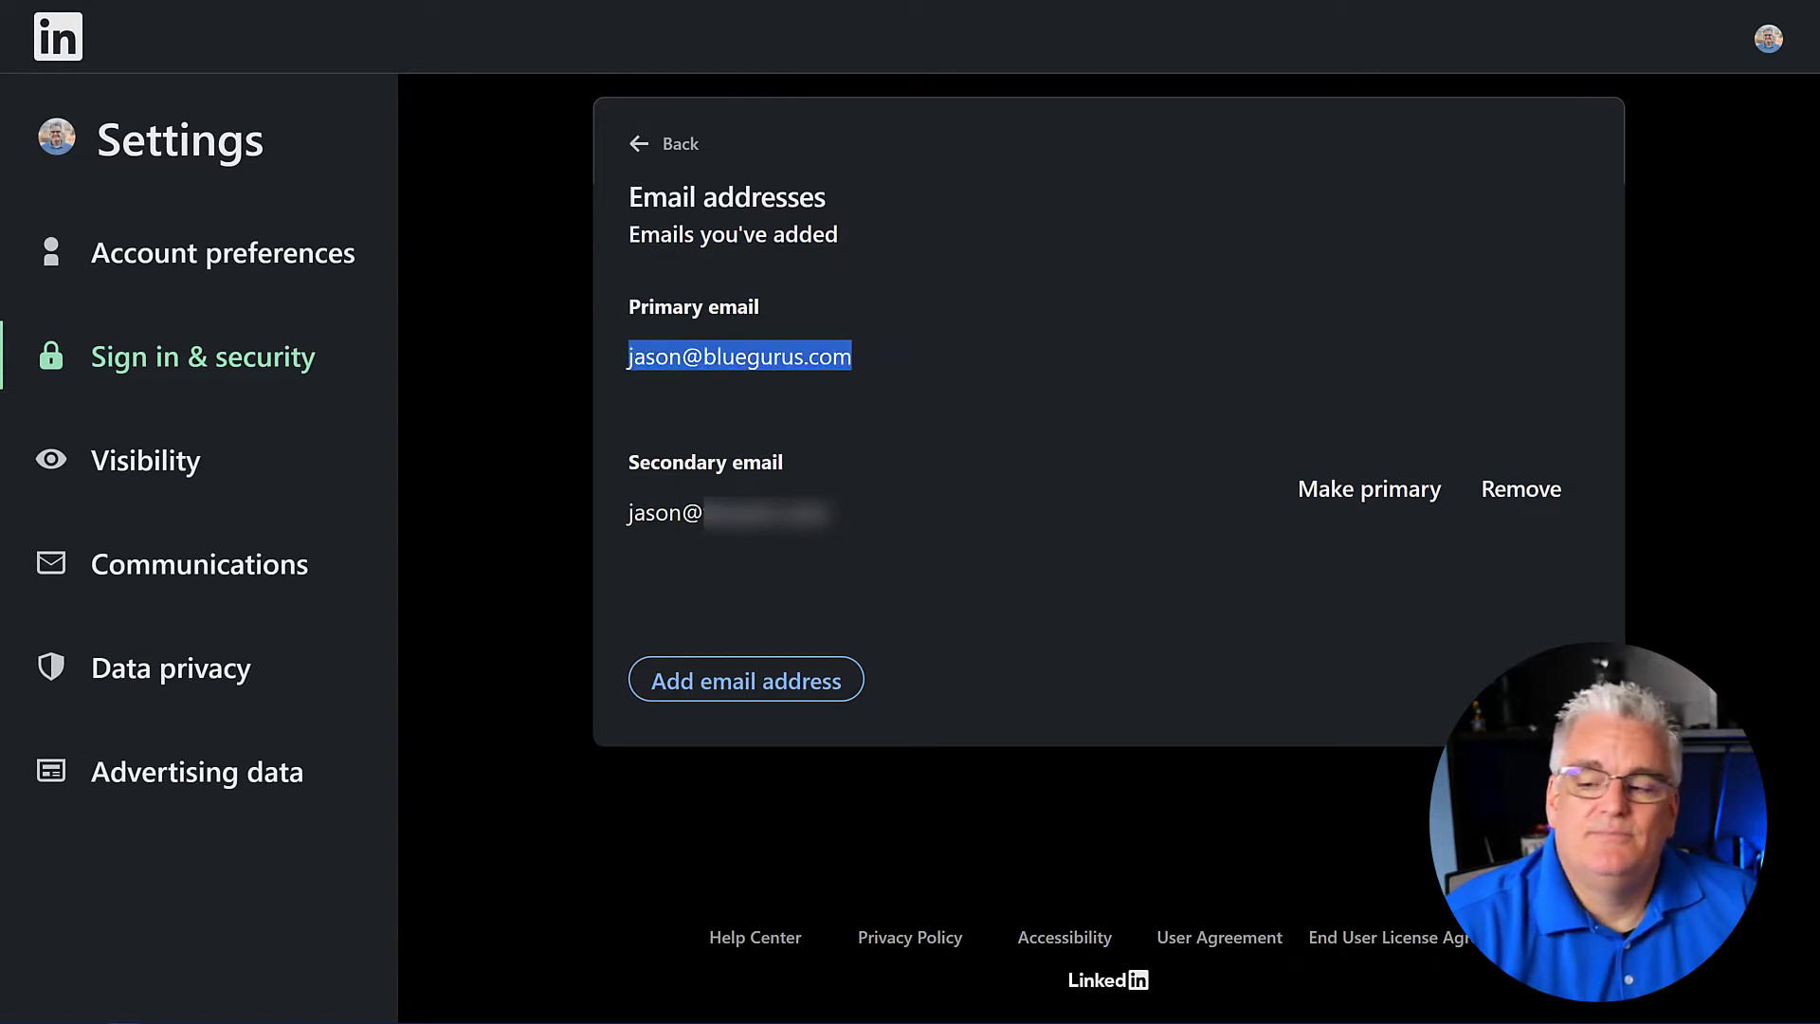
drag(839, 515, 618, 516)
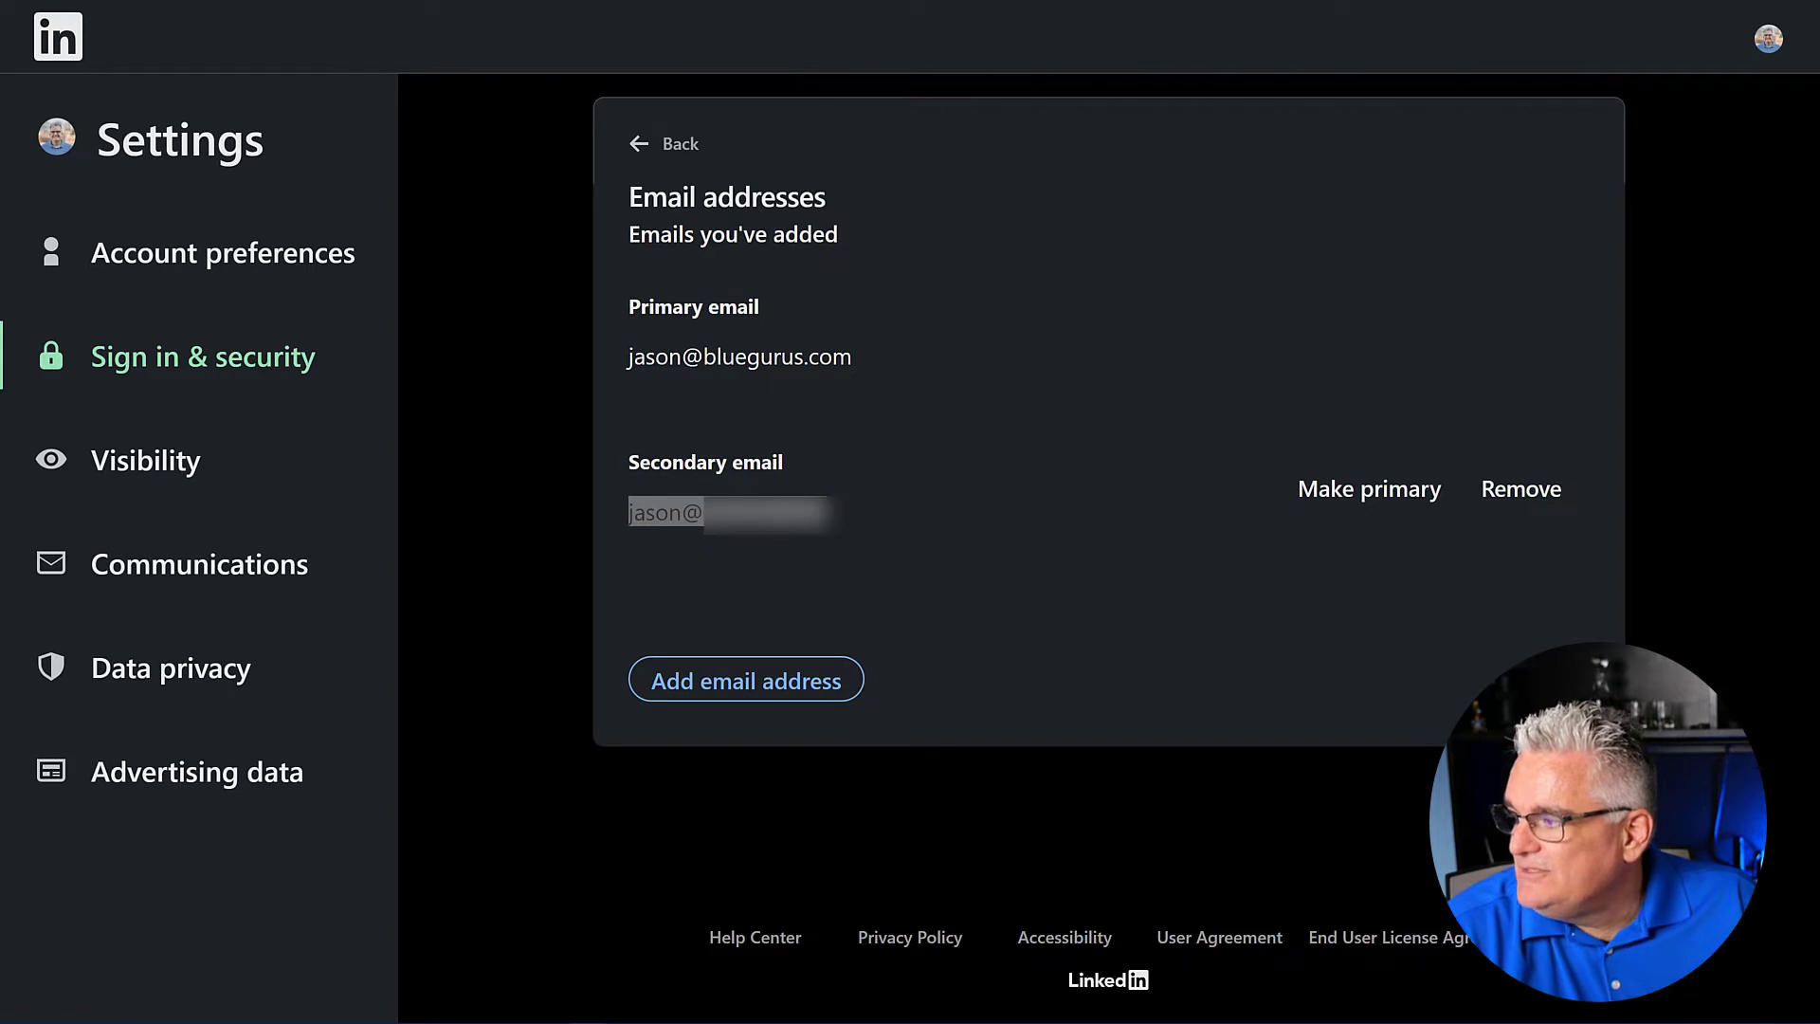
Step: In the communications settings for network invitations, switch page, event and newsletter invitations off and back on
click(275, 563)
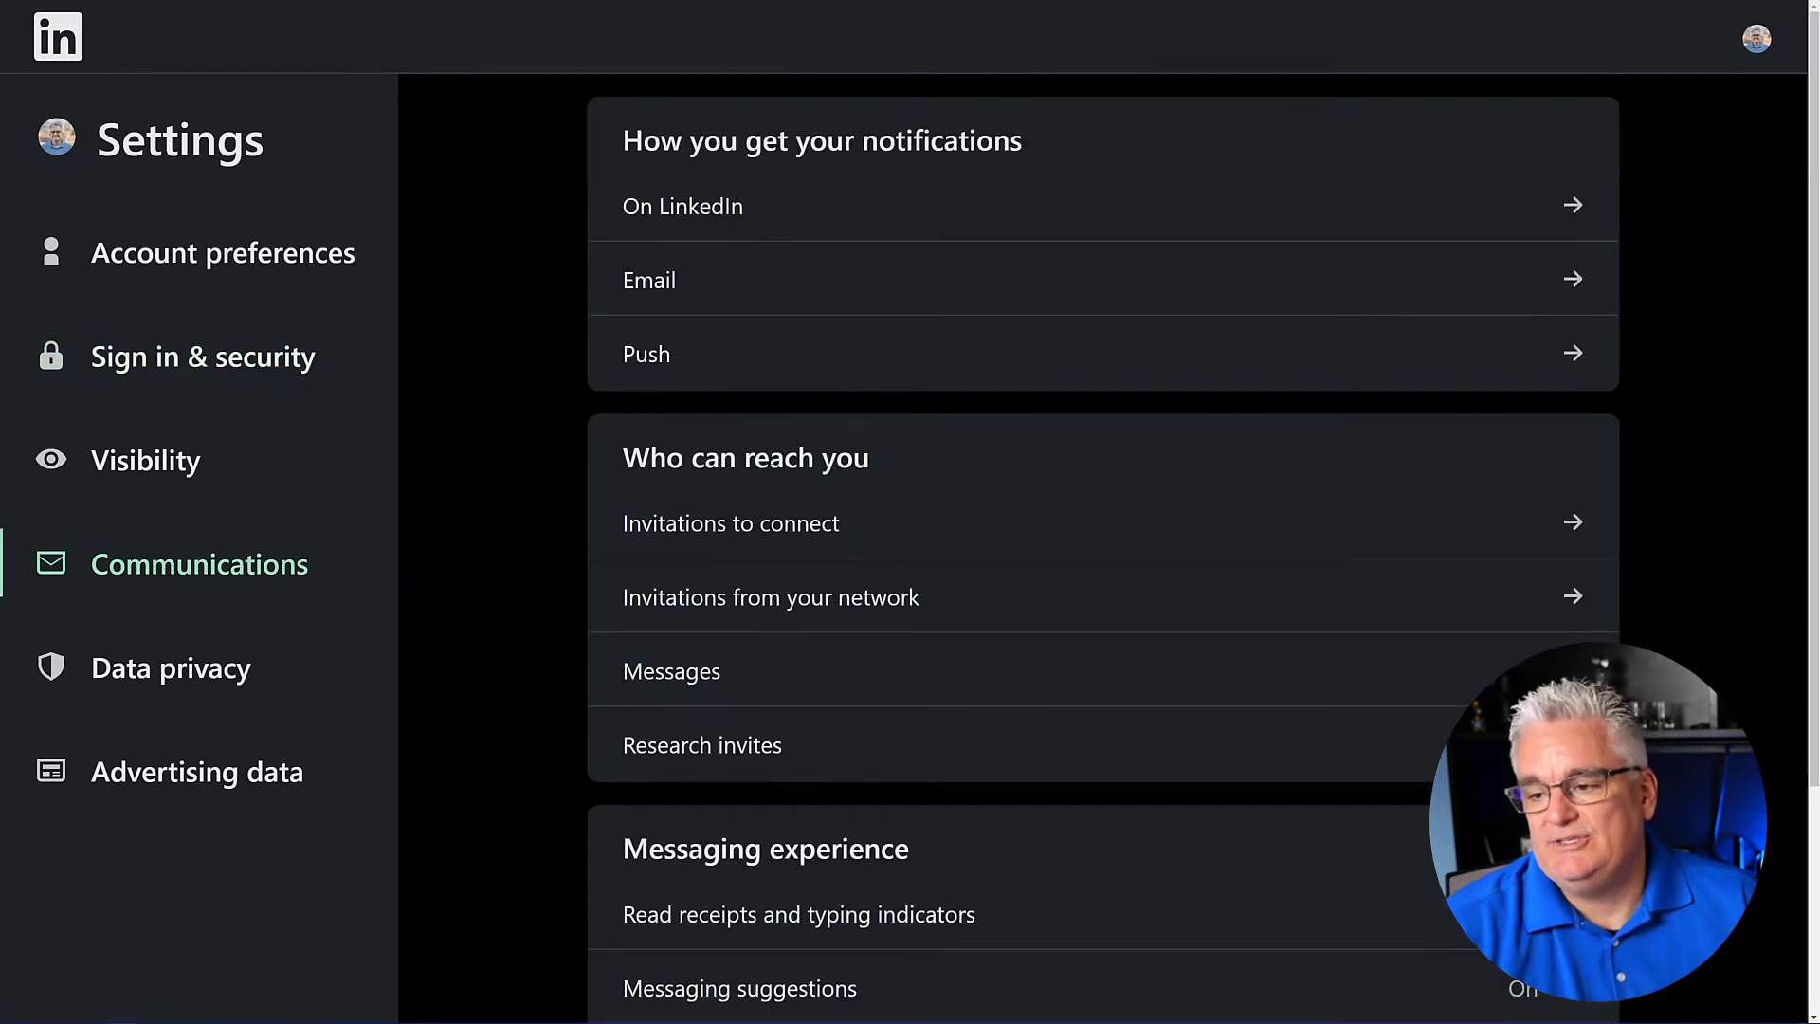
click(1573, 596)
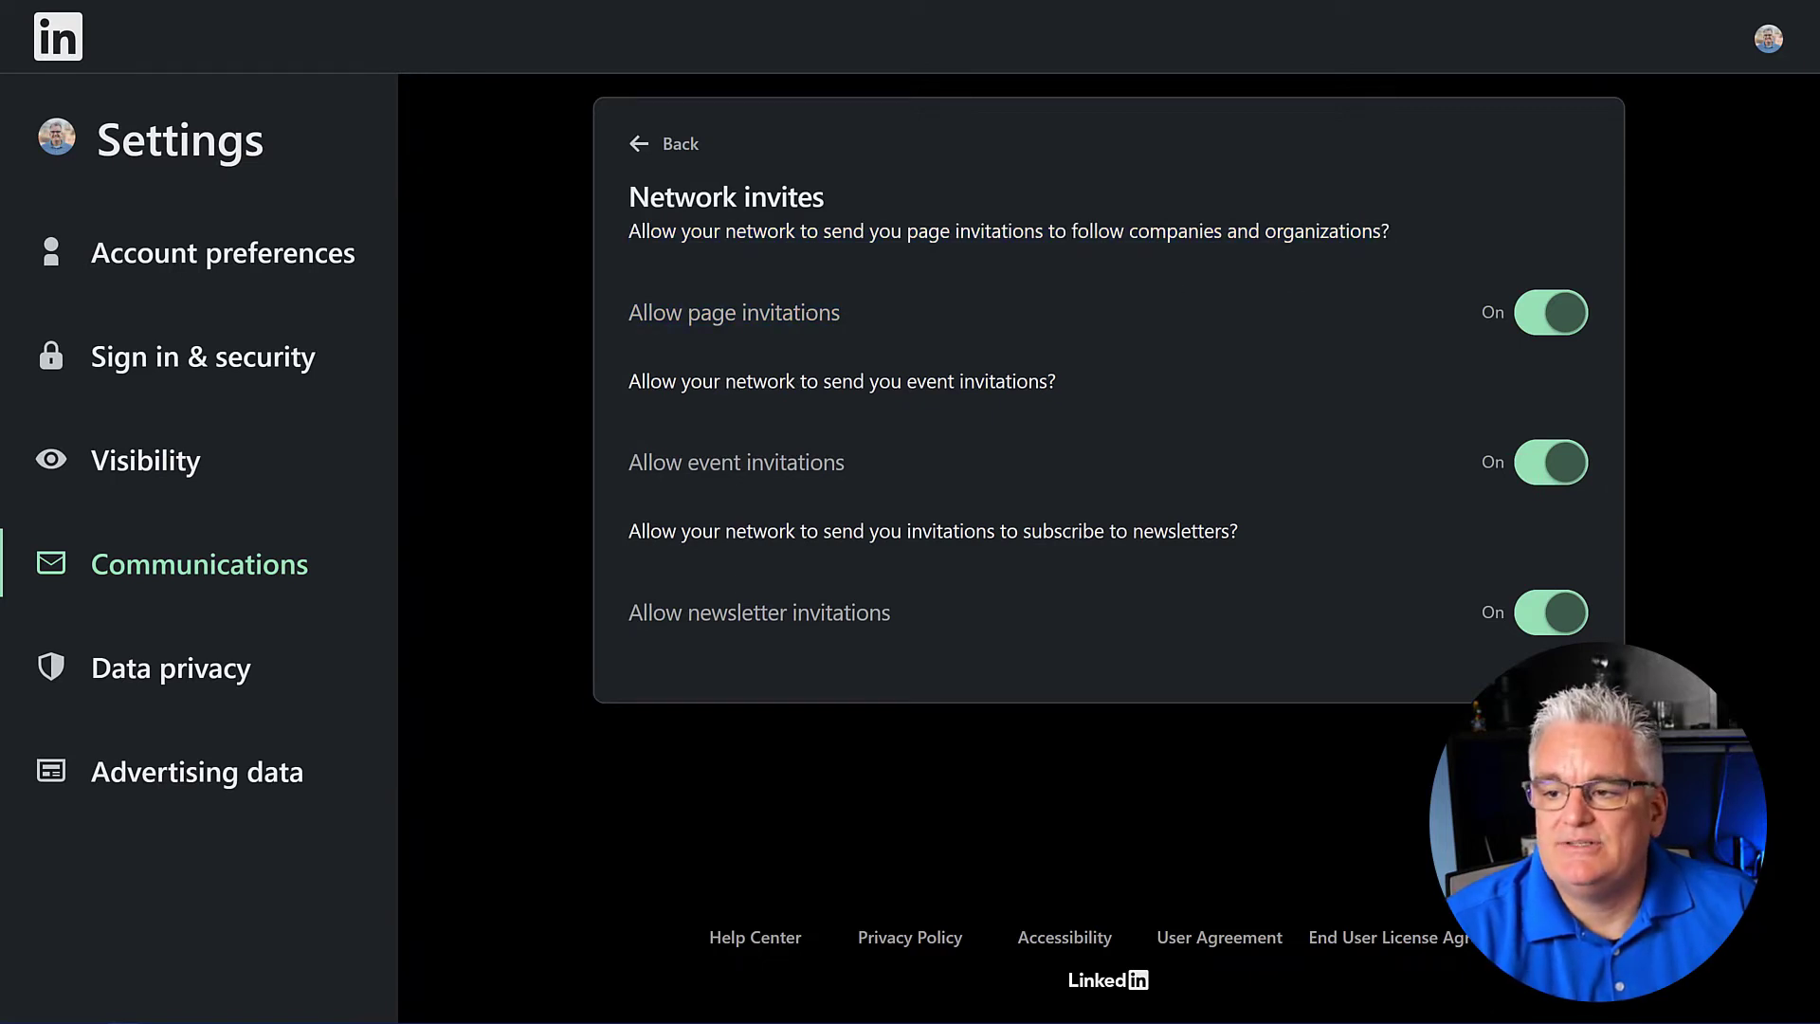
click(1561, 310)
click(1561, 310)
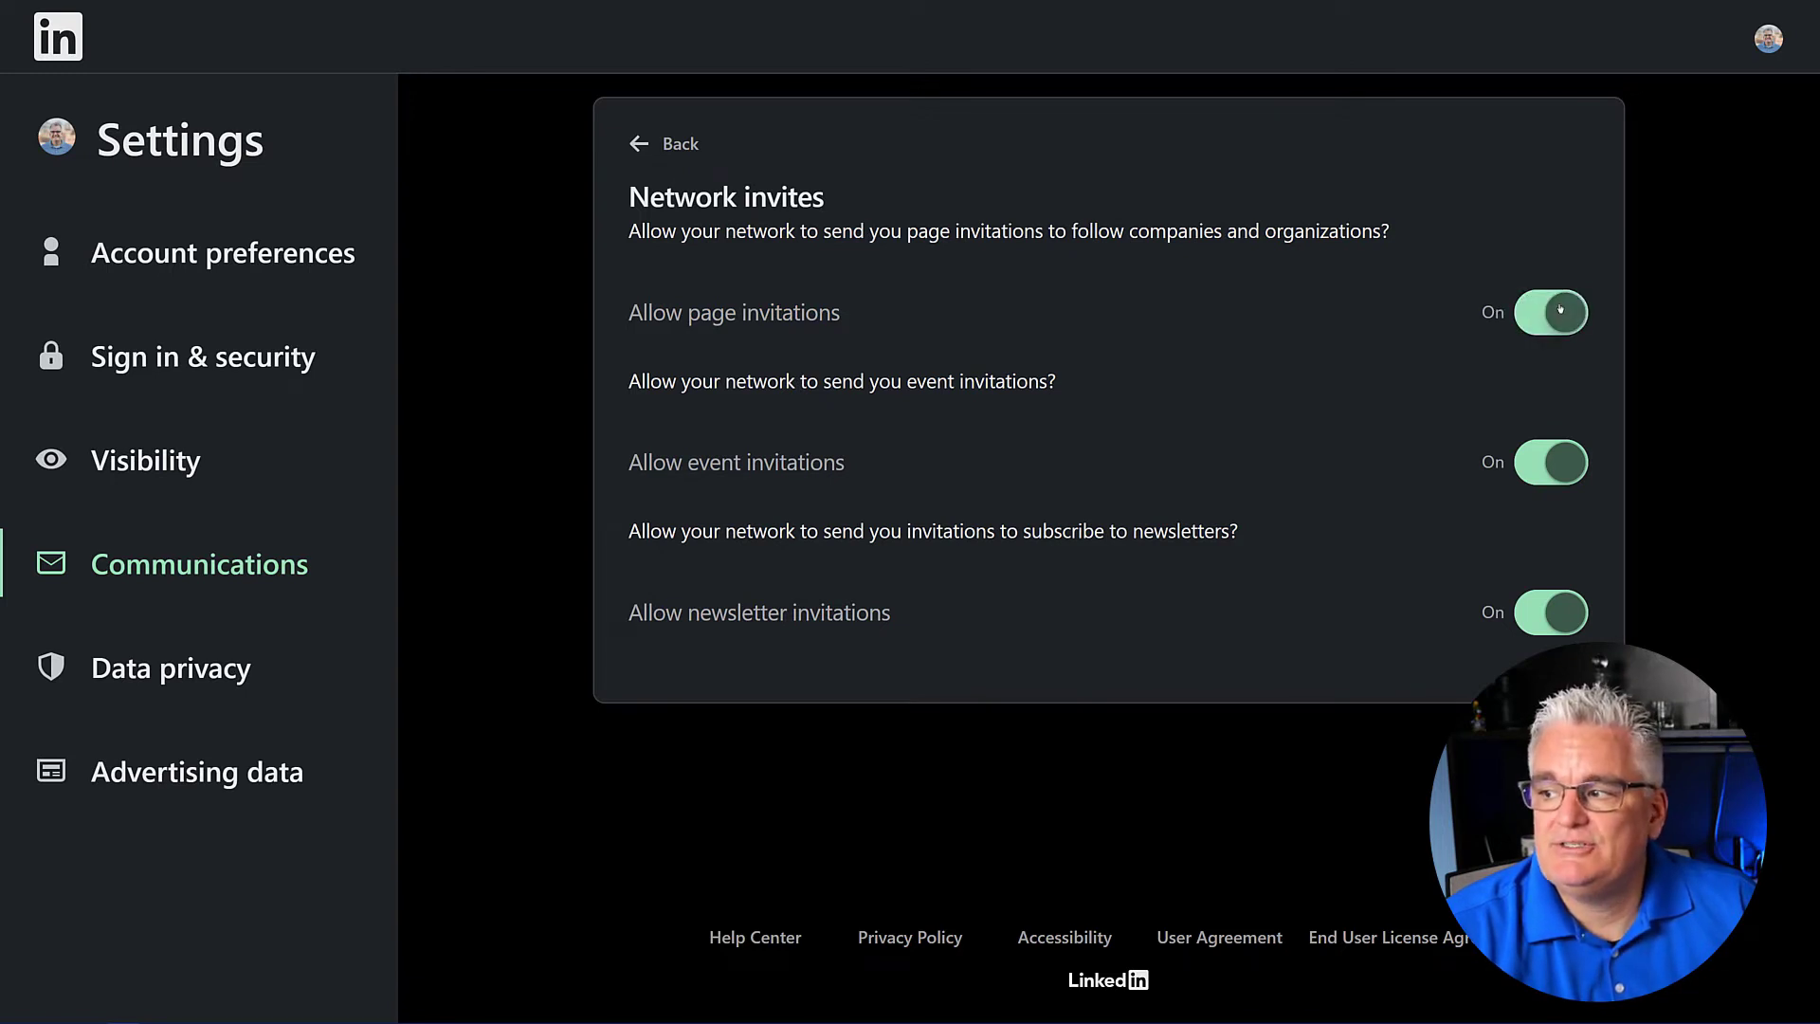
click(1566, 468)
click(1566, 468)
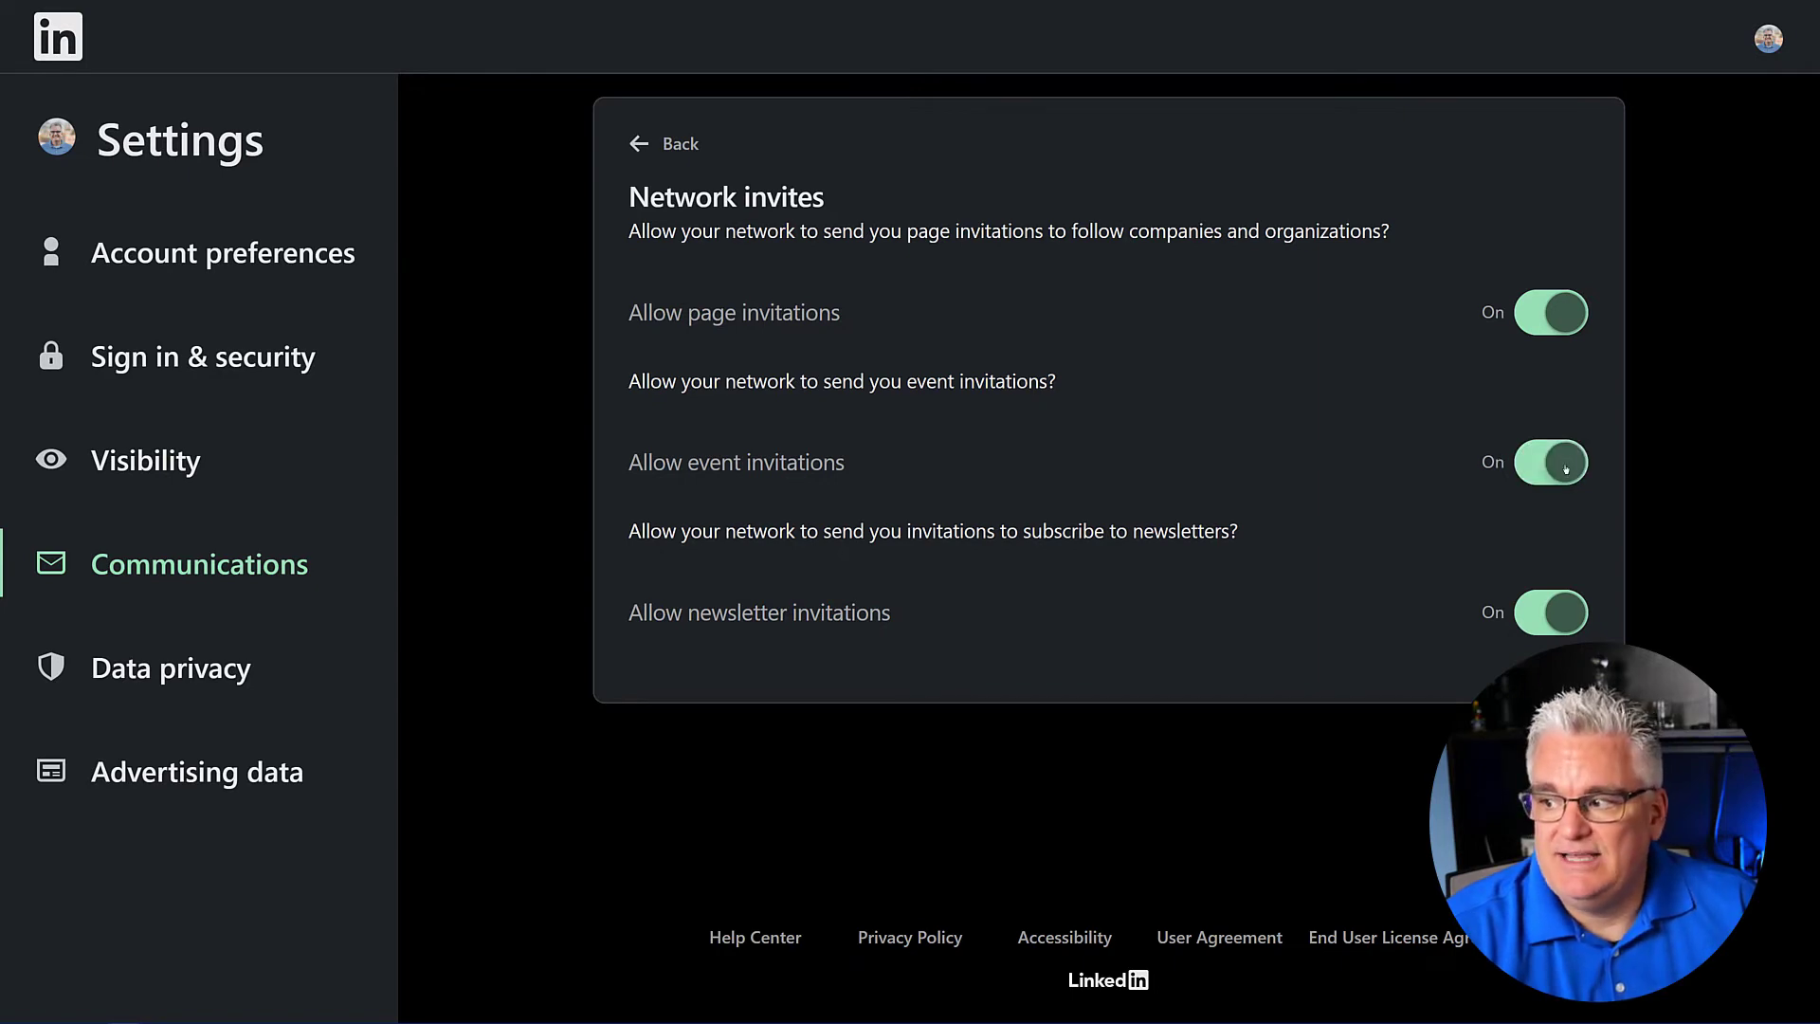
click(1555, 617)
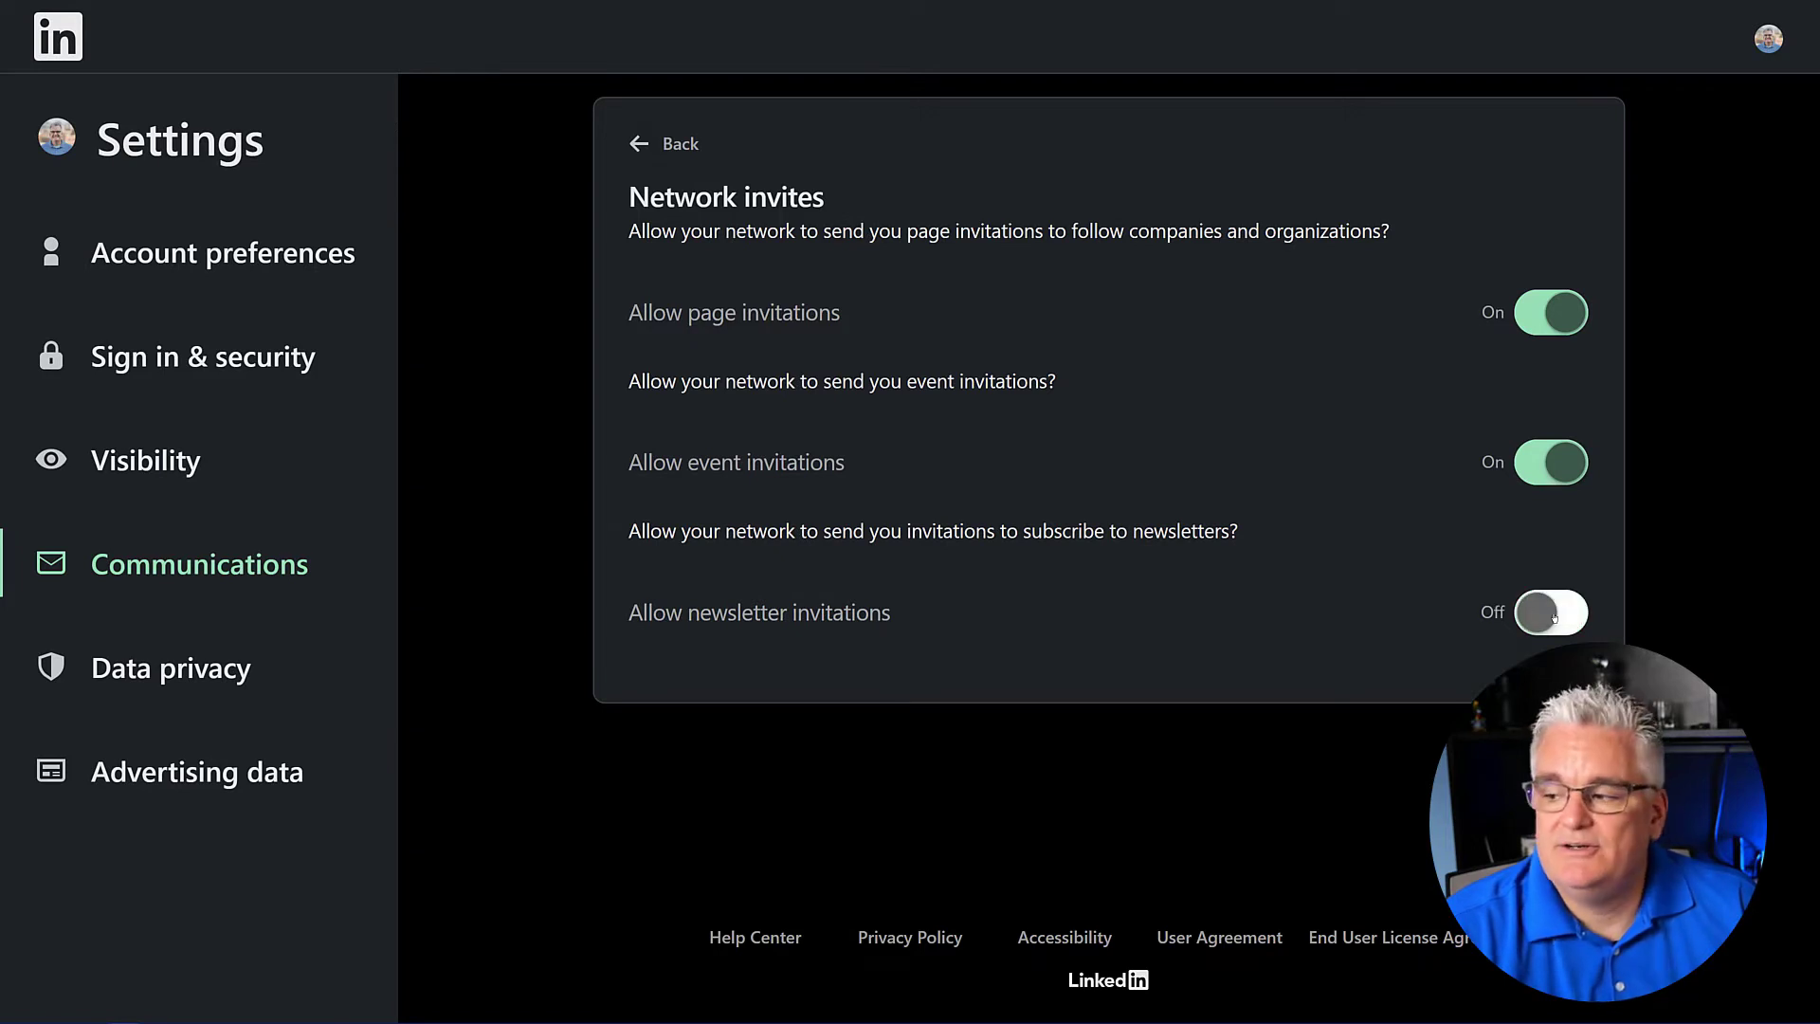
click(1555, 618)
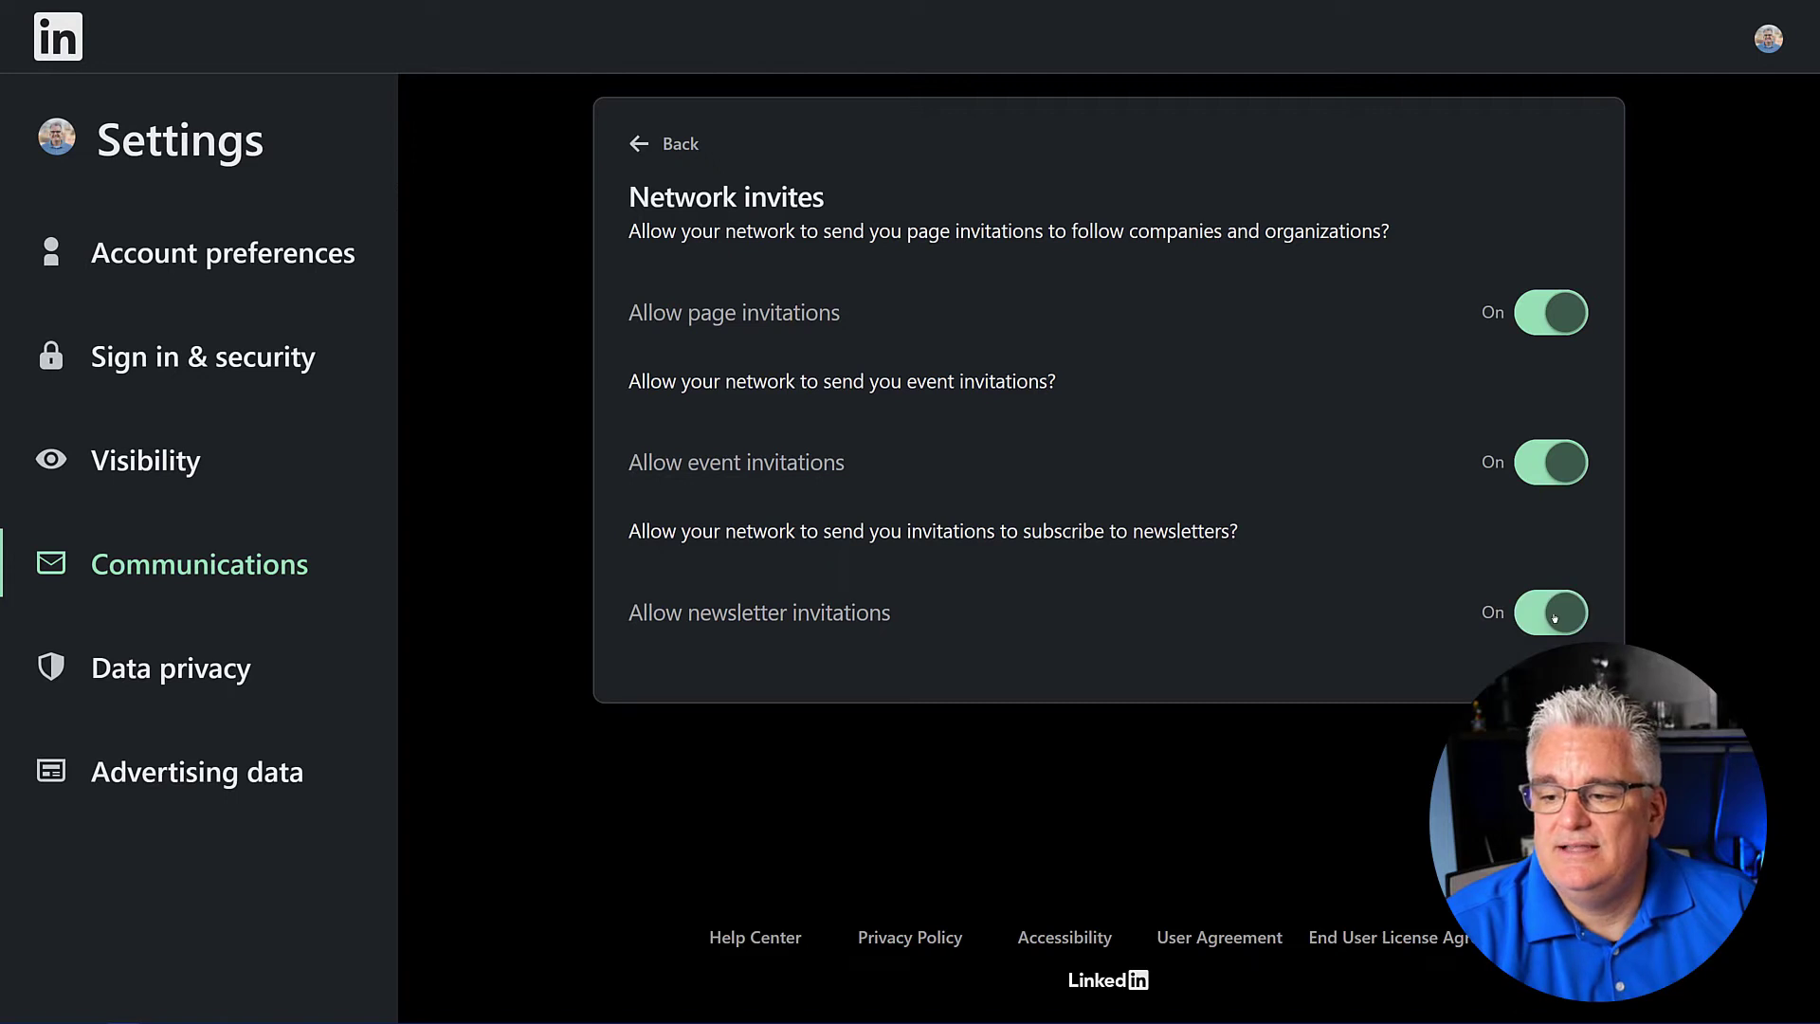
click(638, 147)
click(447, 485)
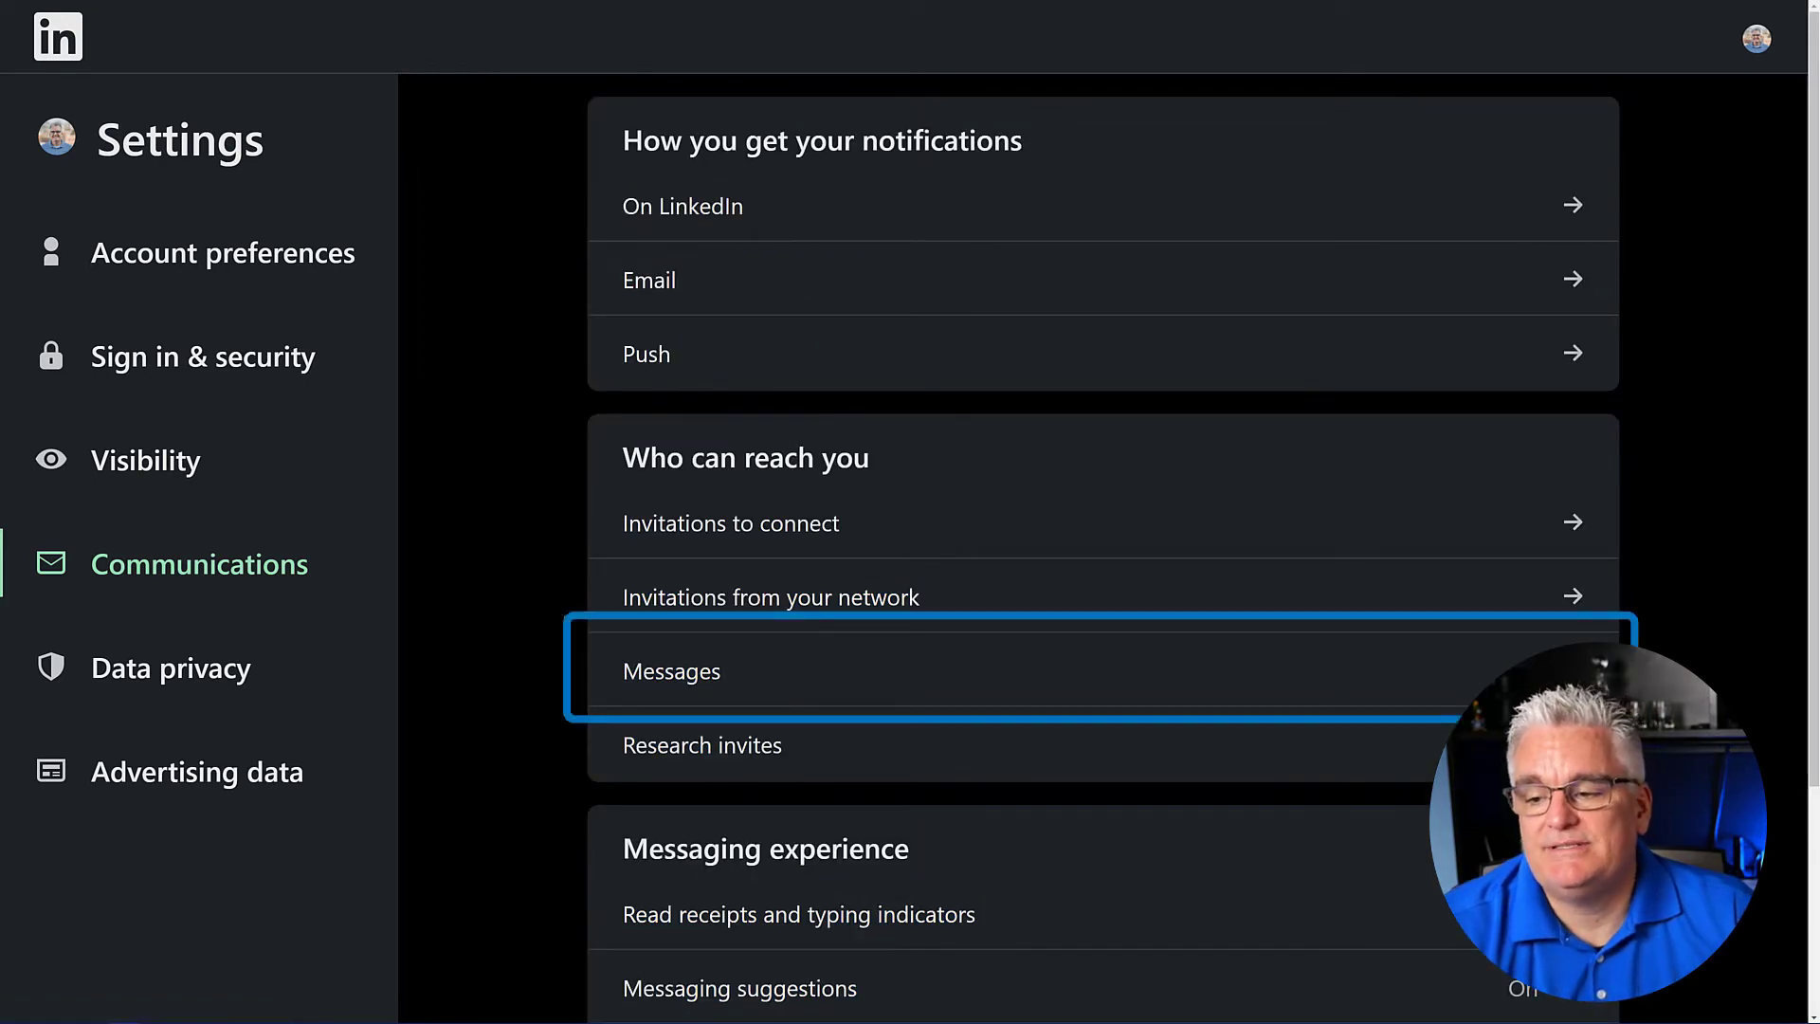
Step: In the settings for received messages, allow sponsored messages and switch them back off
click(712, 679)
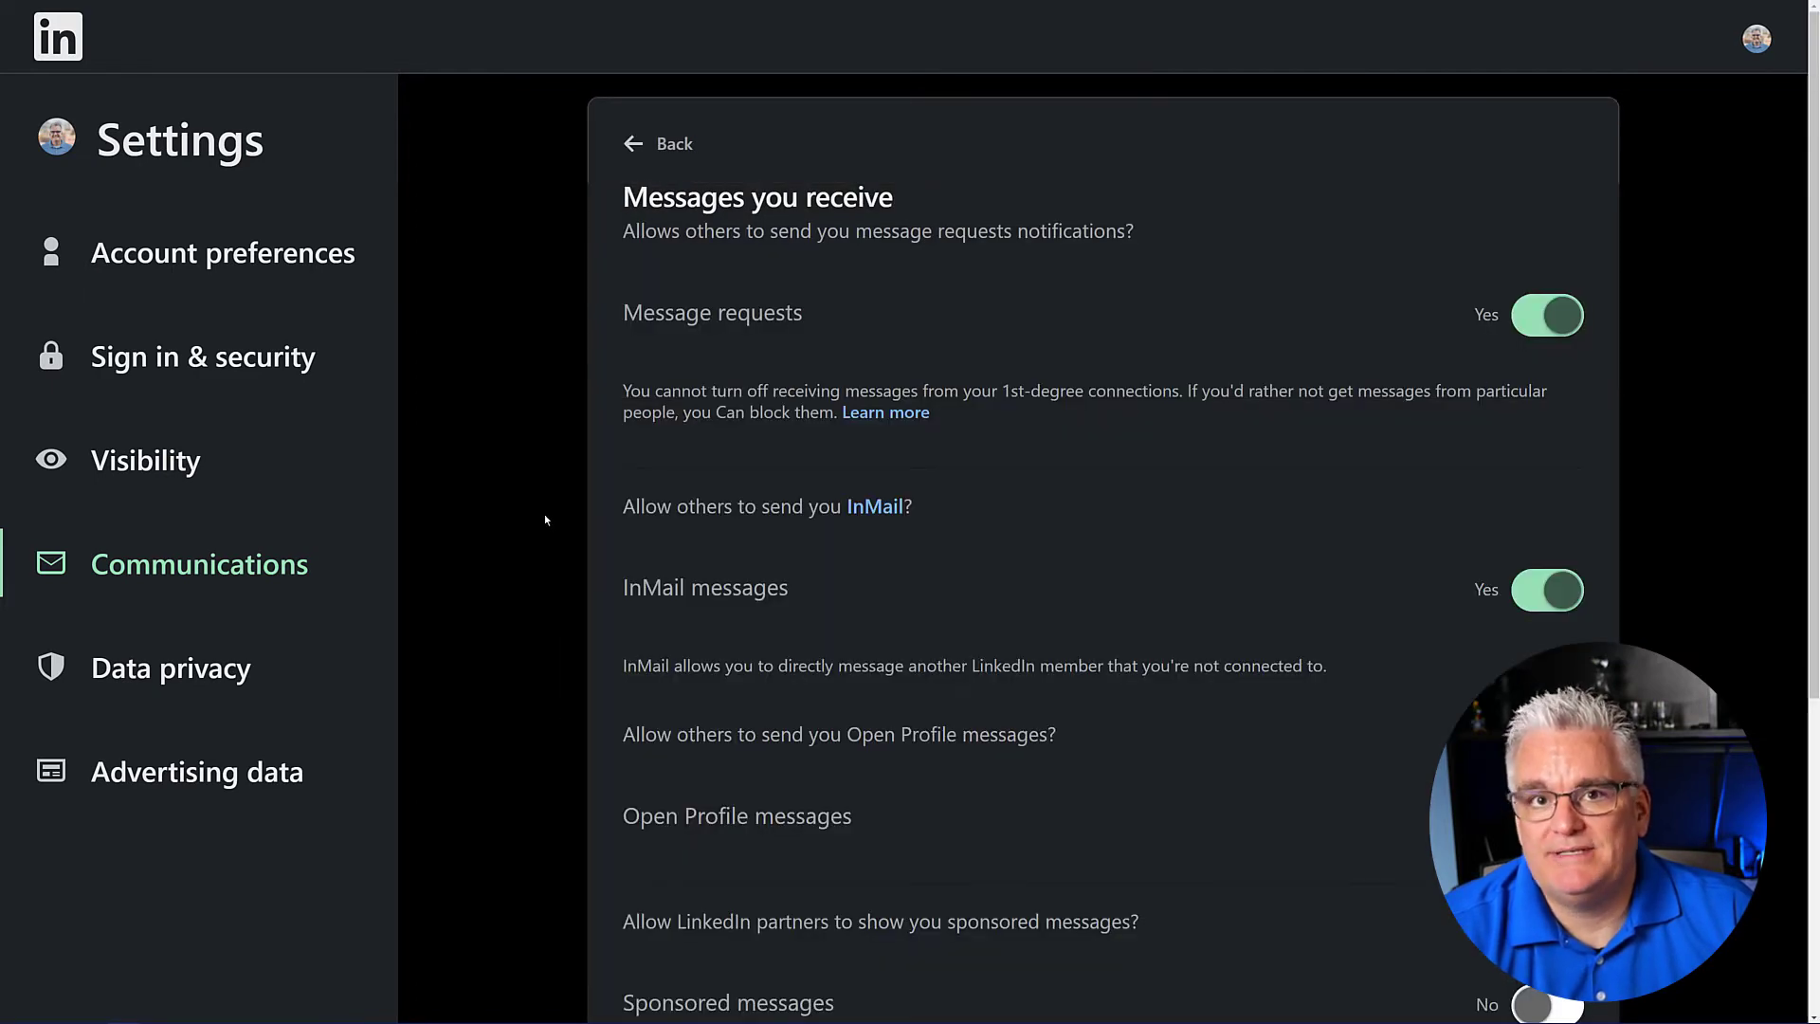
scroll(545, 519, down, 5)
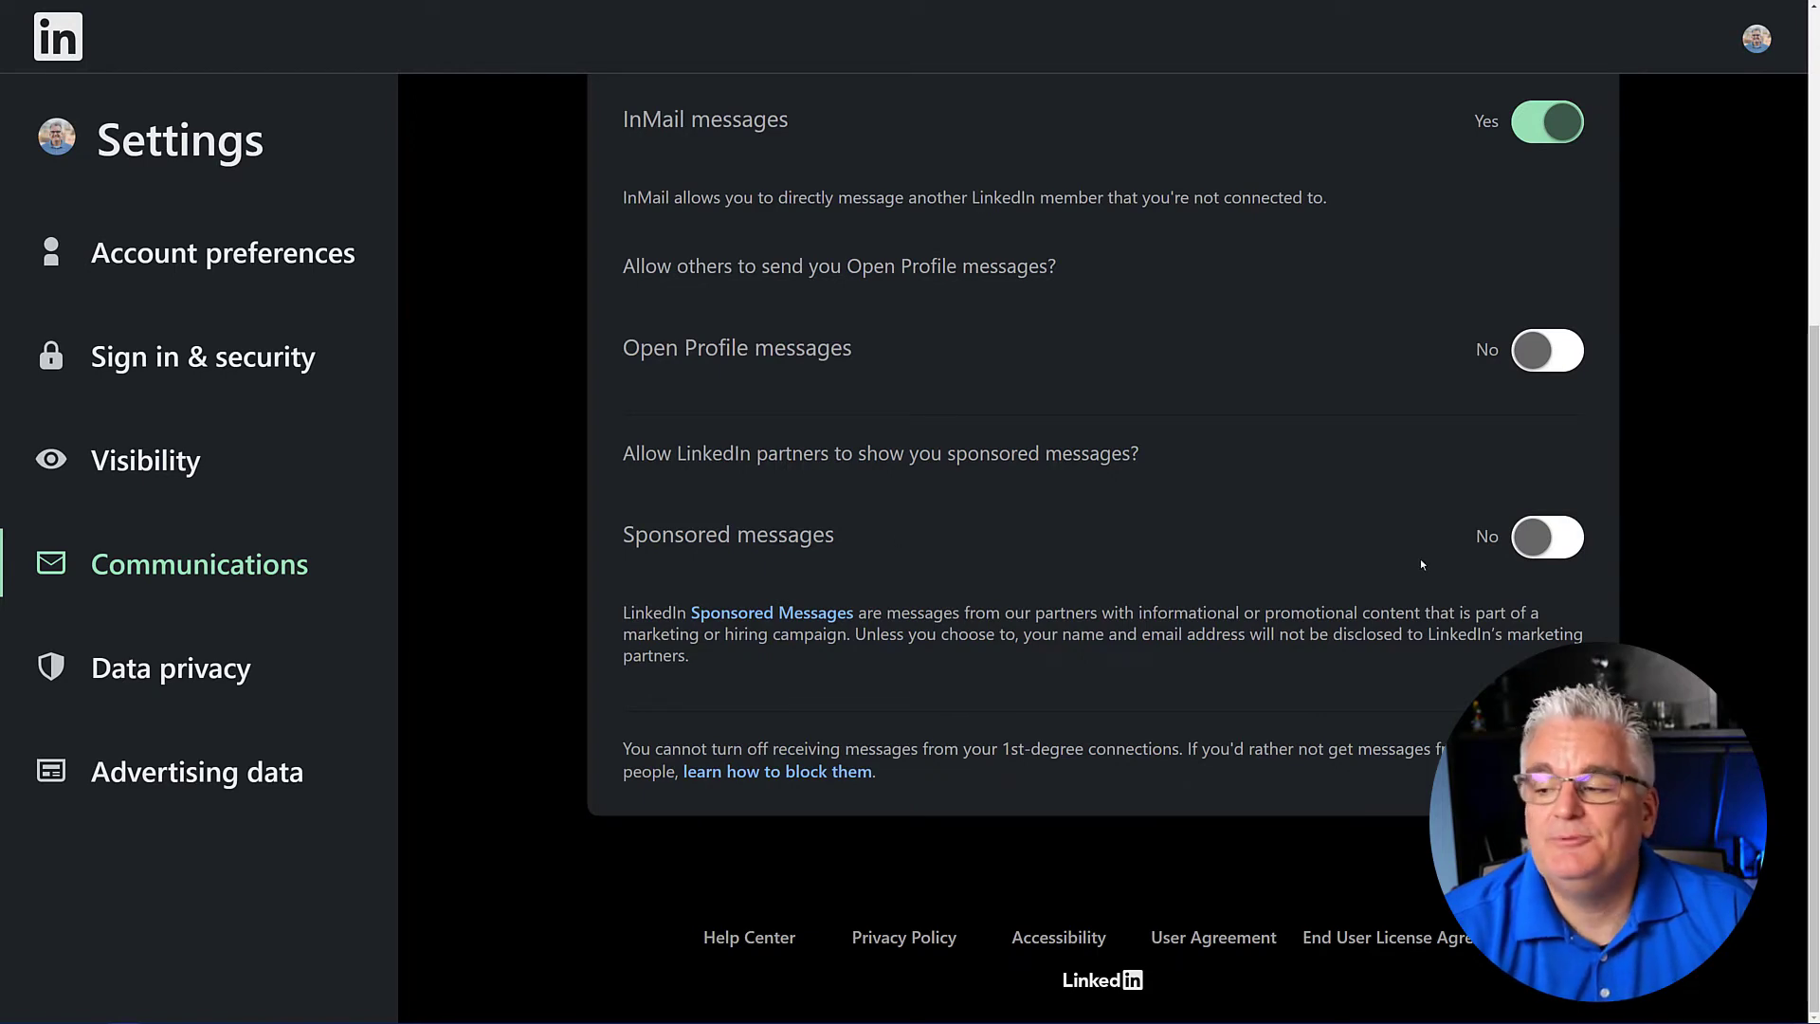
click(1526, 539)
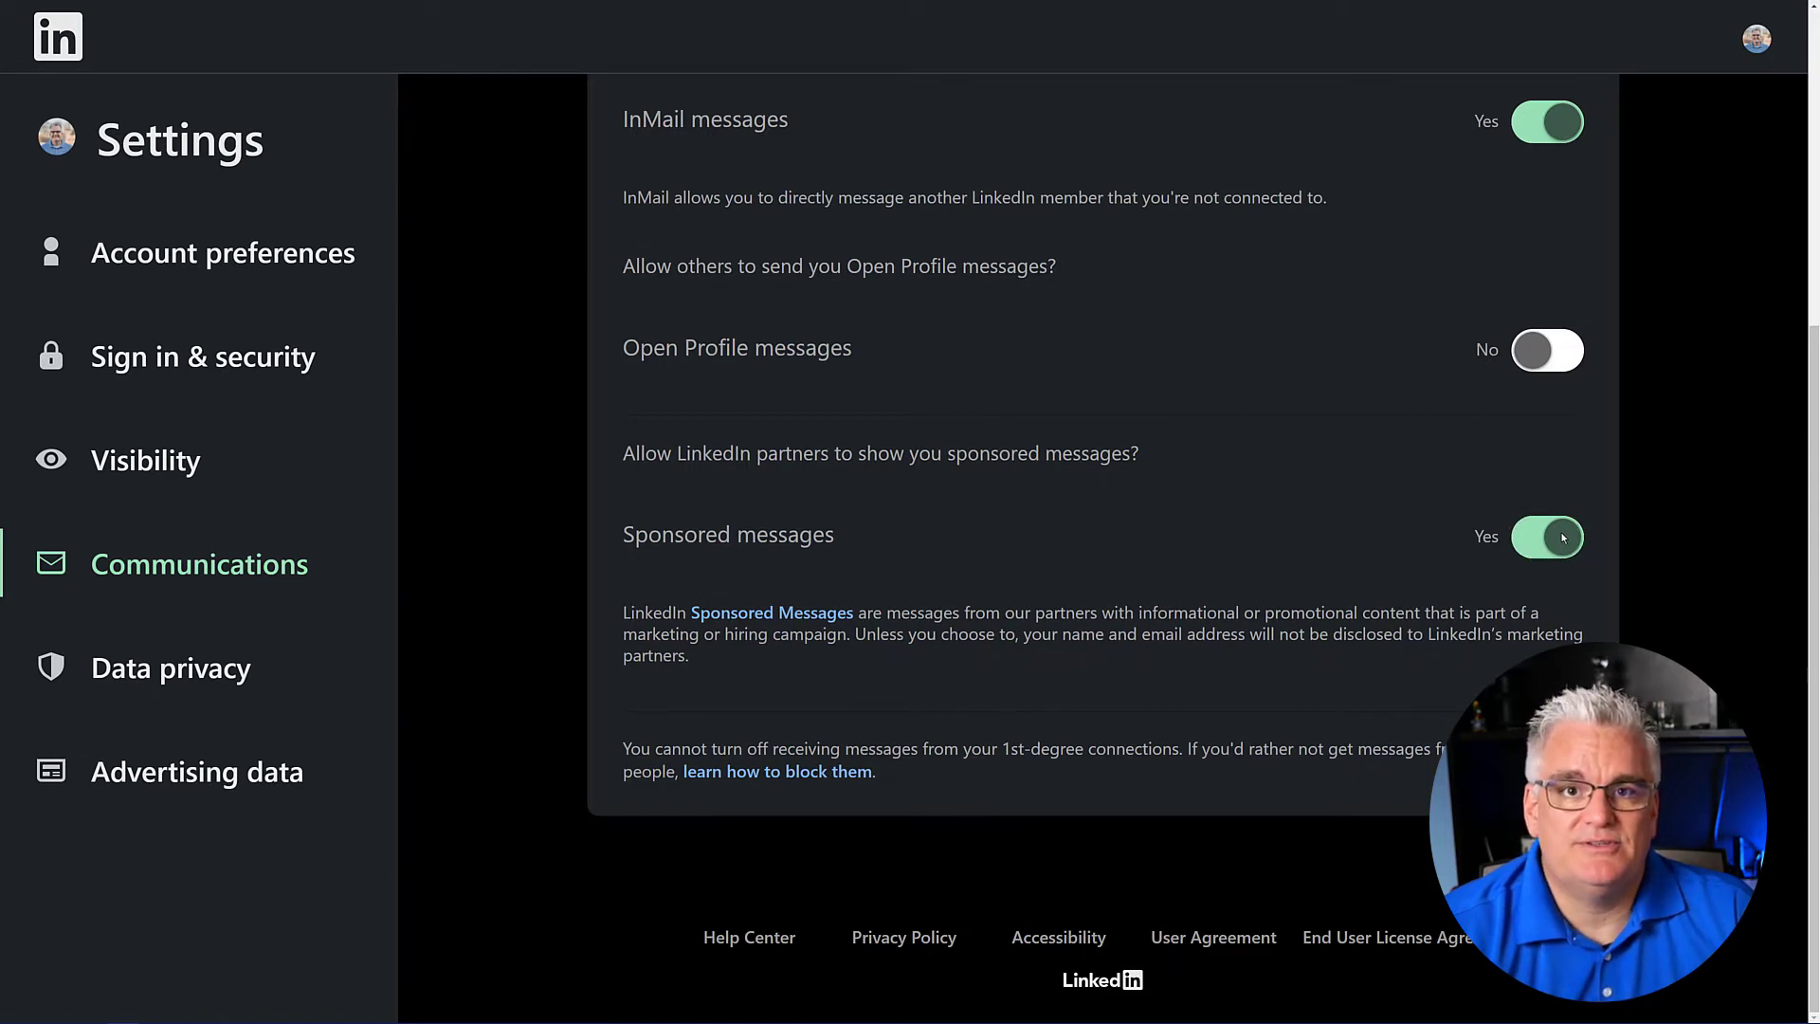
click(1564, 539)
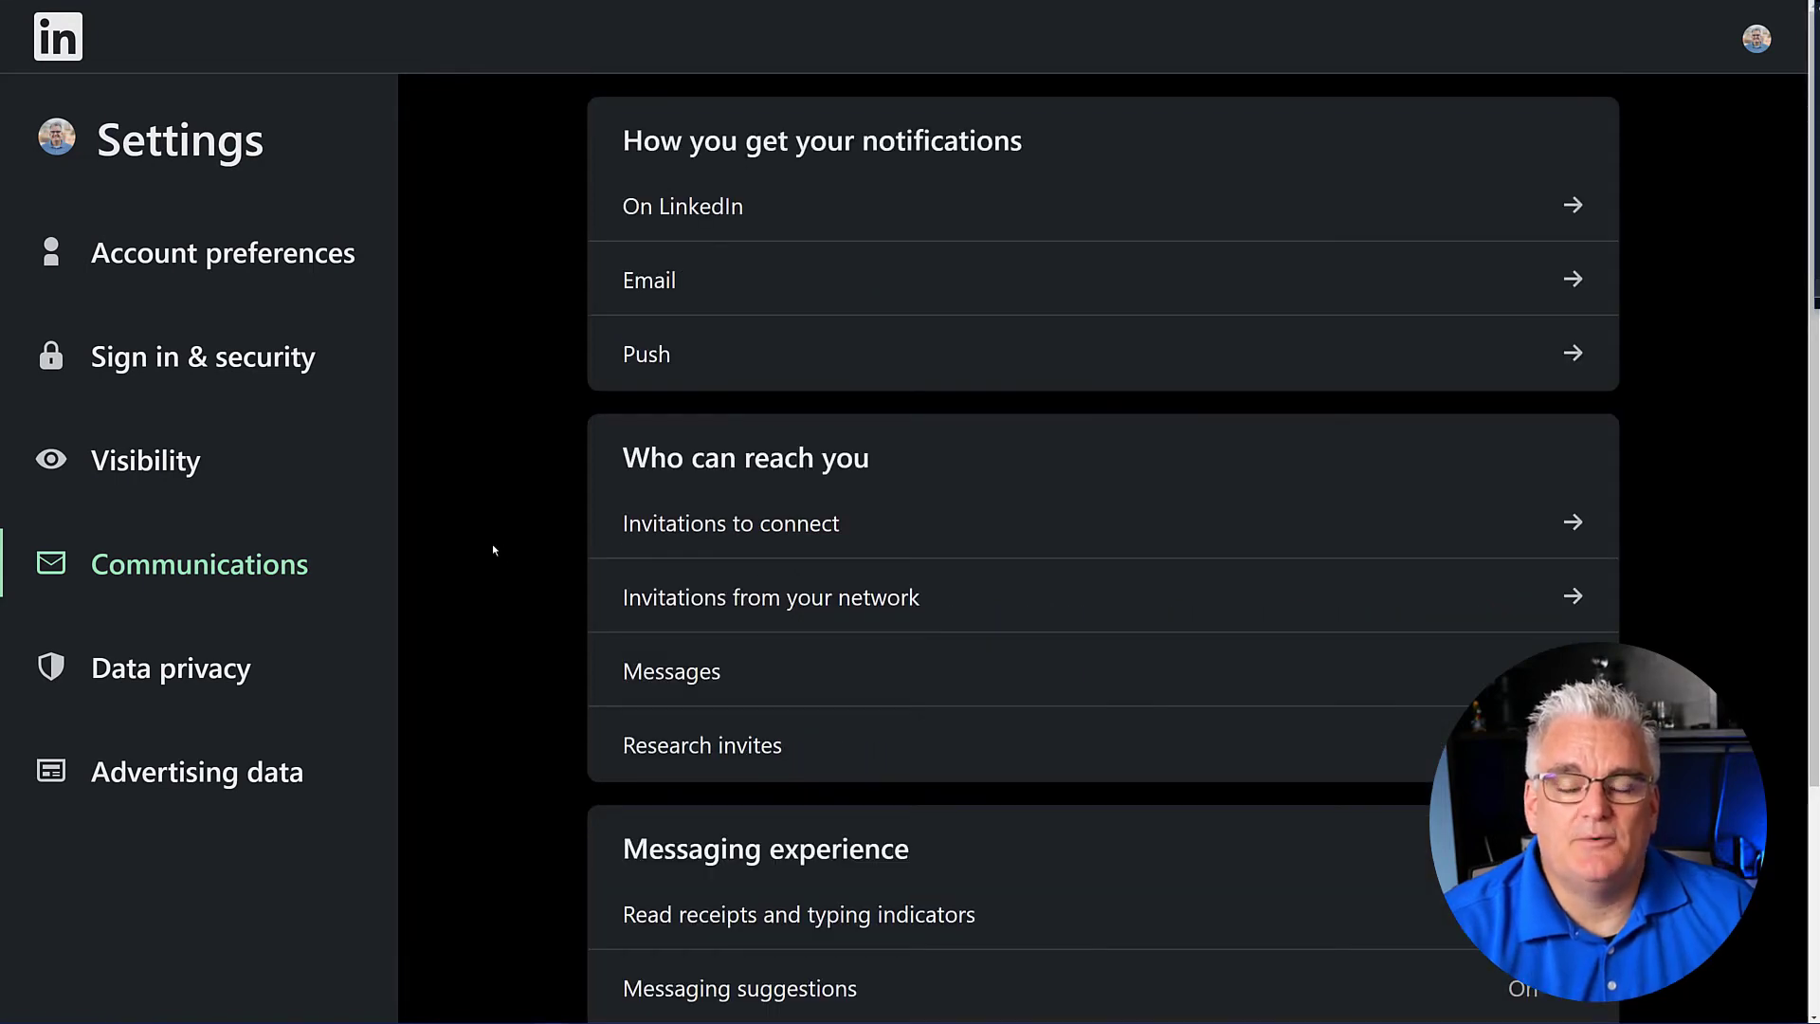
Step: In the visibility settings, make the active status visible to All LinkedIn members
click(175, 462)
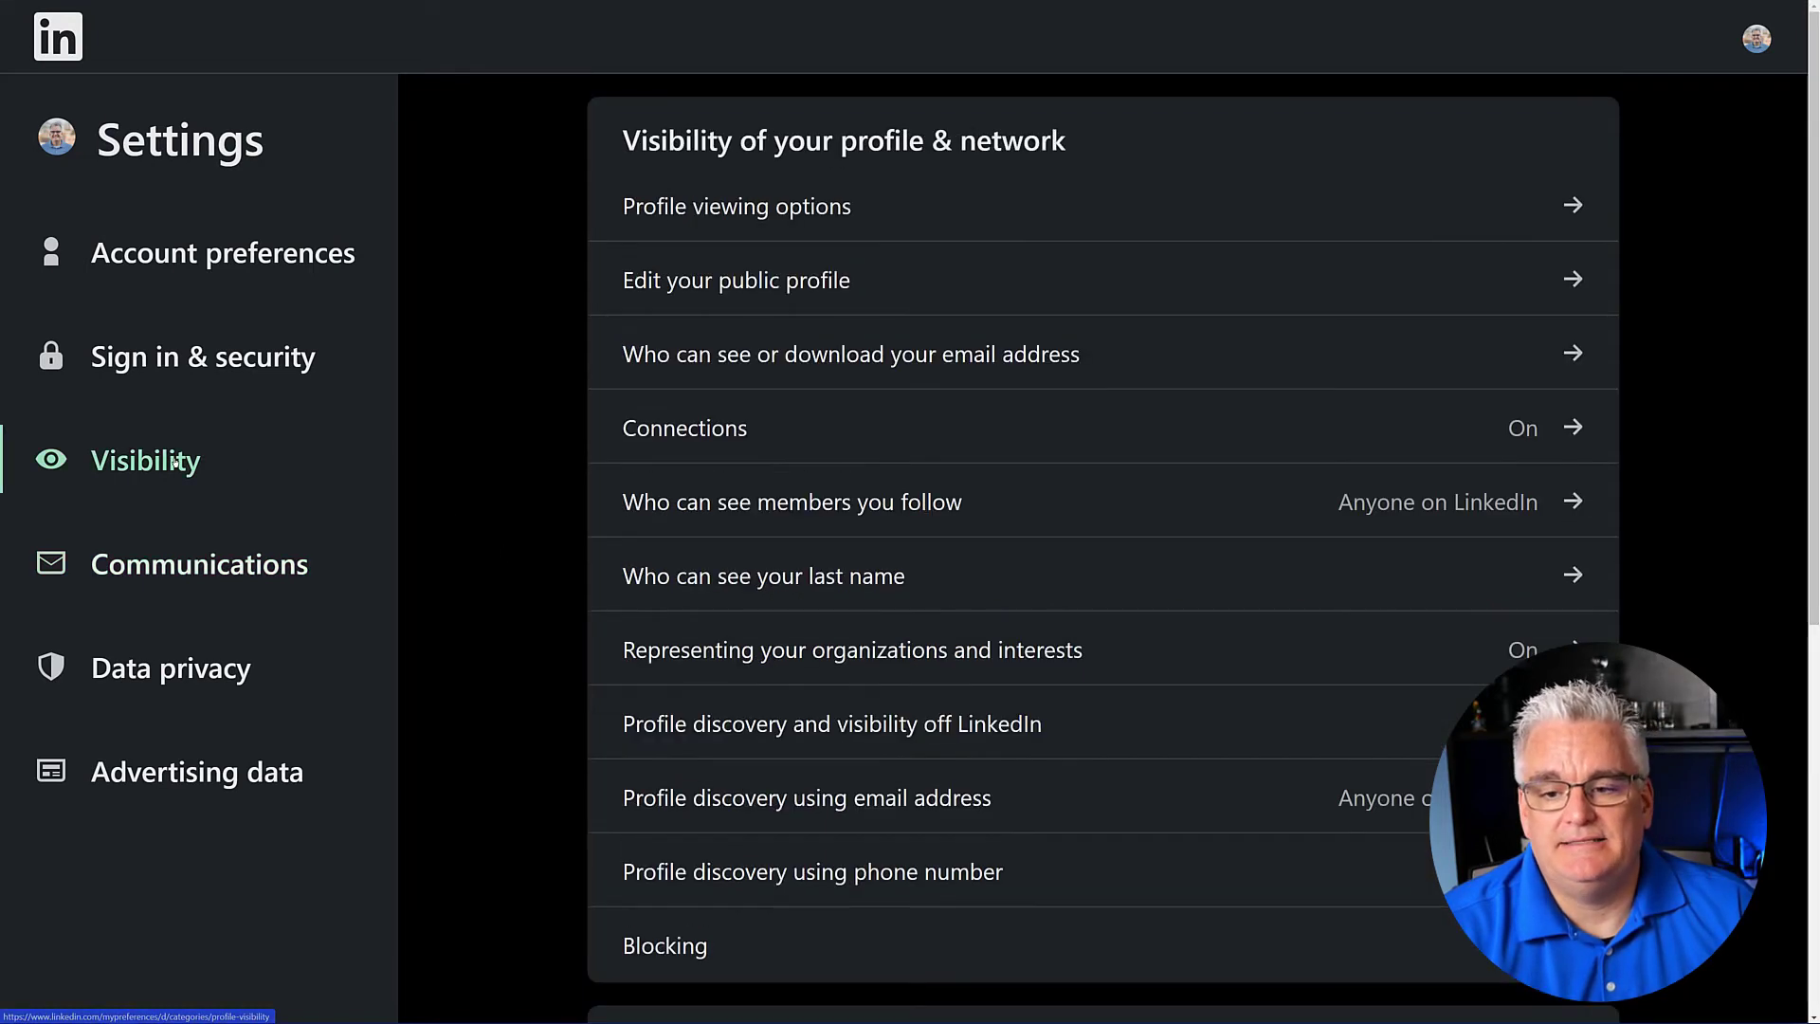
scroll(517, 543, down, 6)
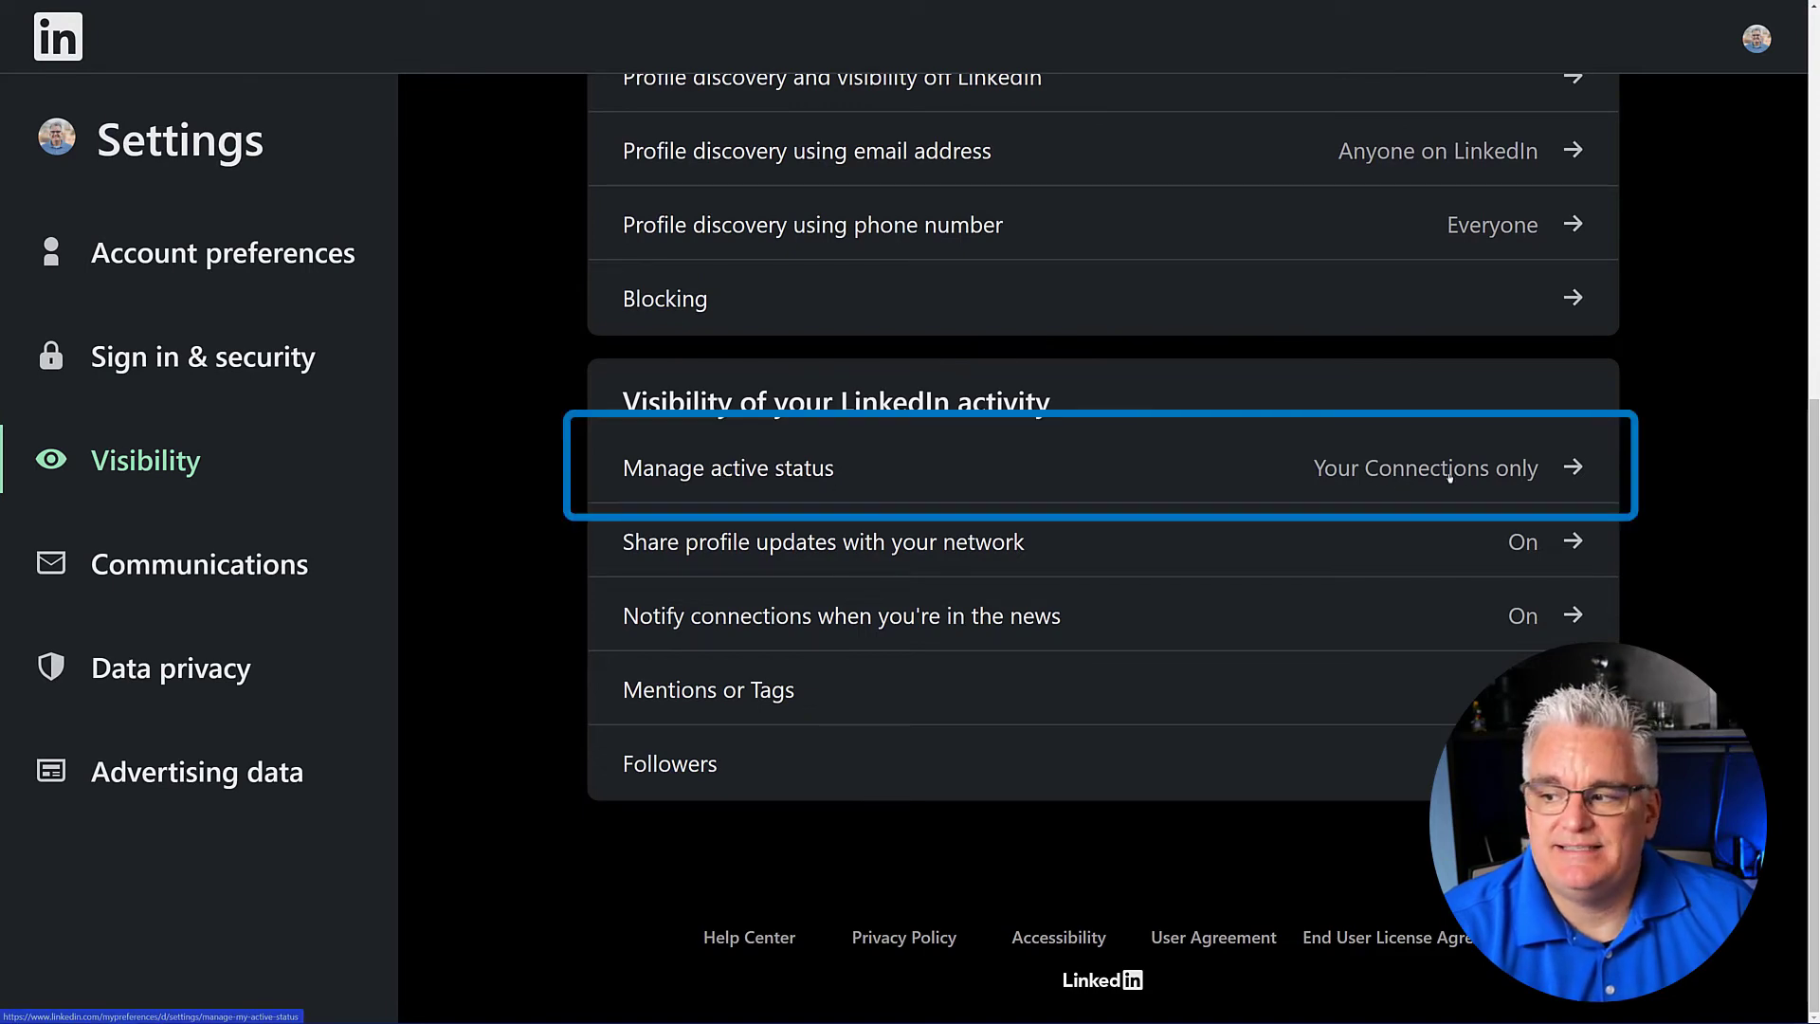
click(1569, 474)
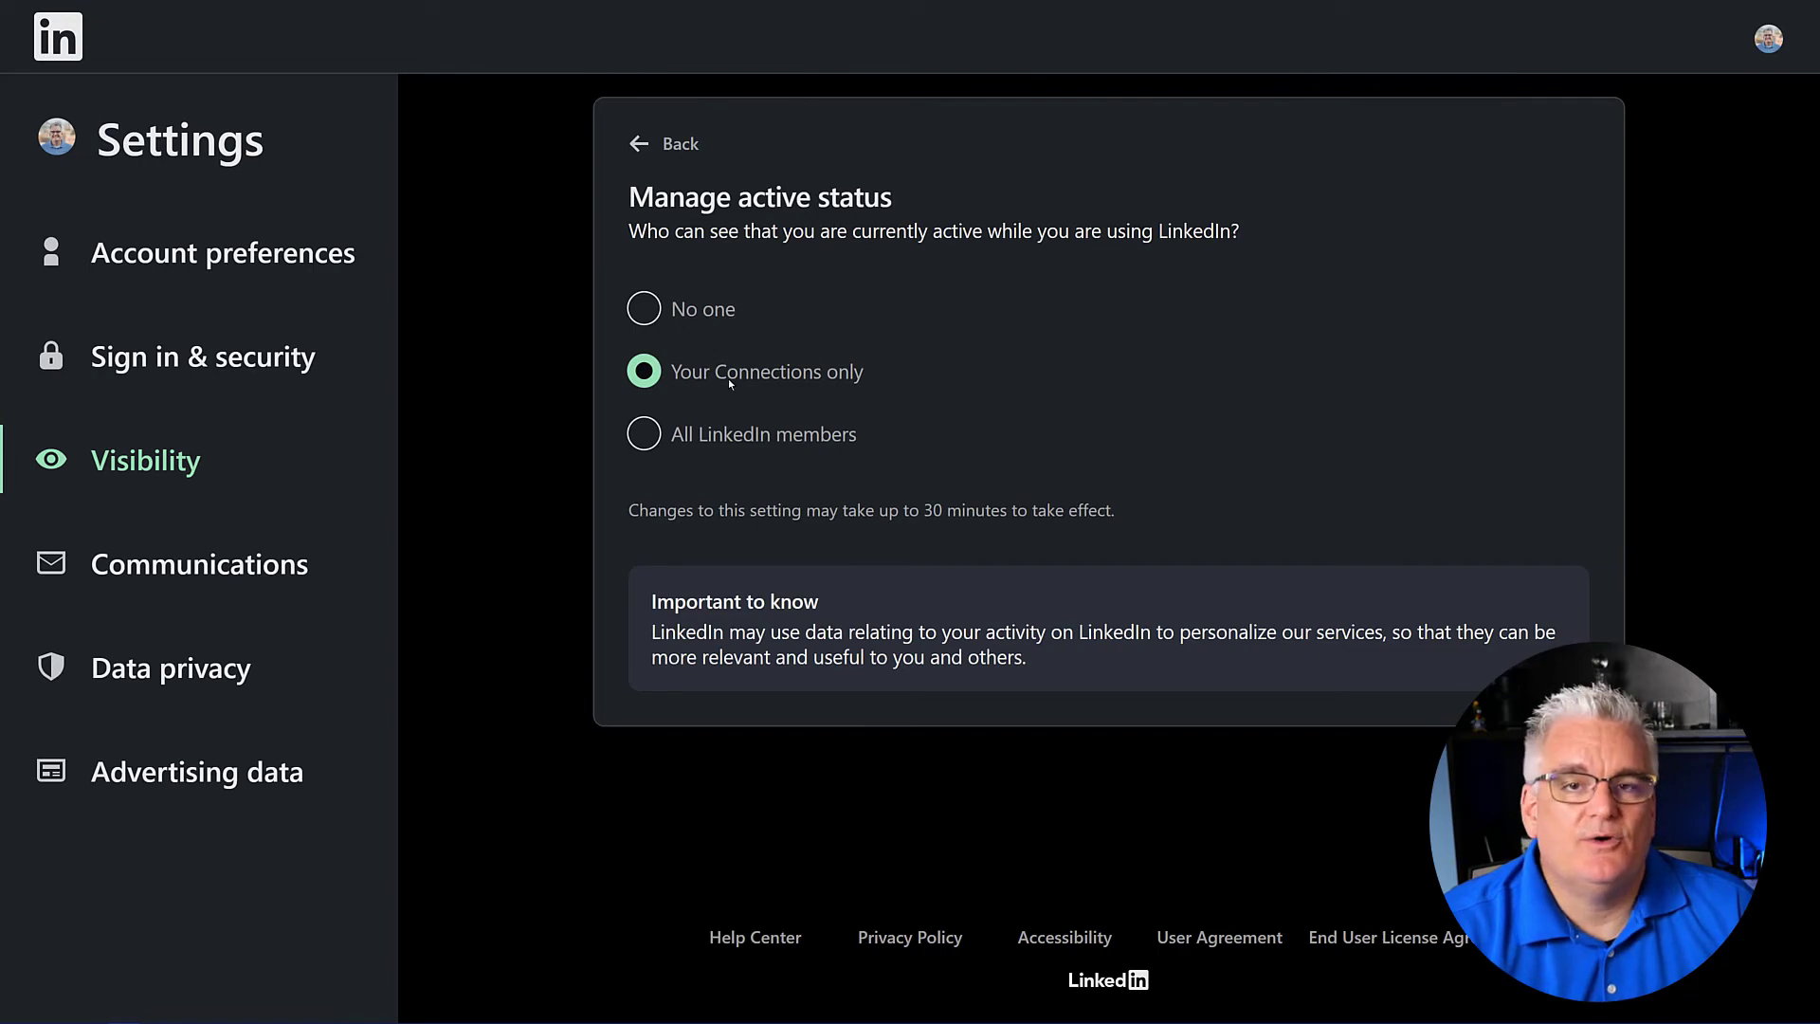
click(746, 434)
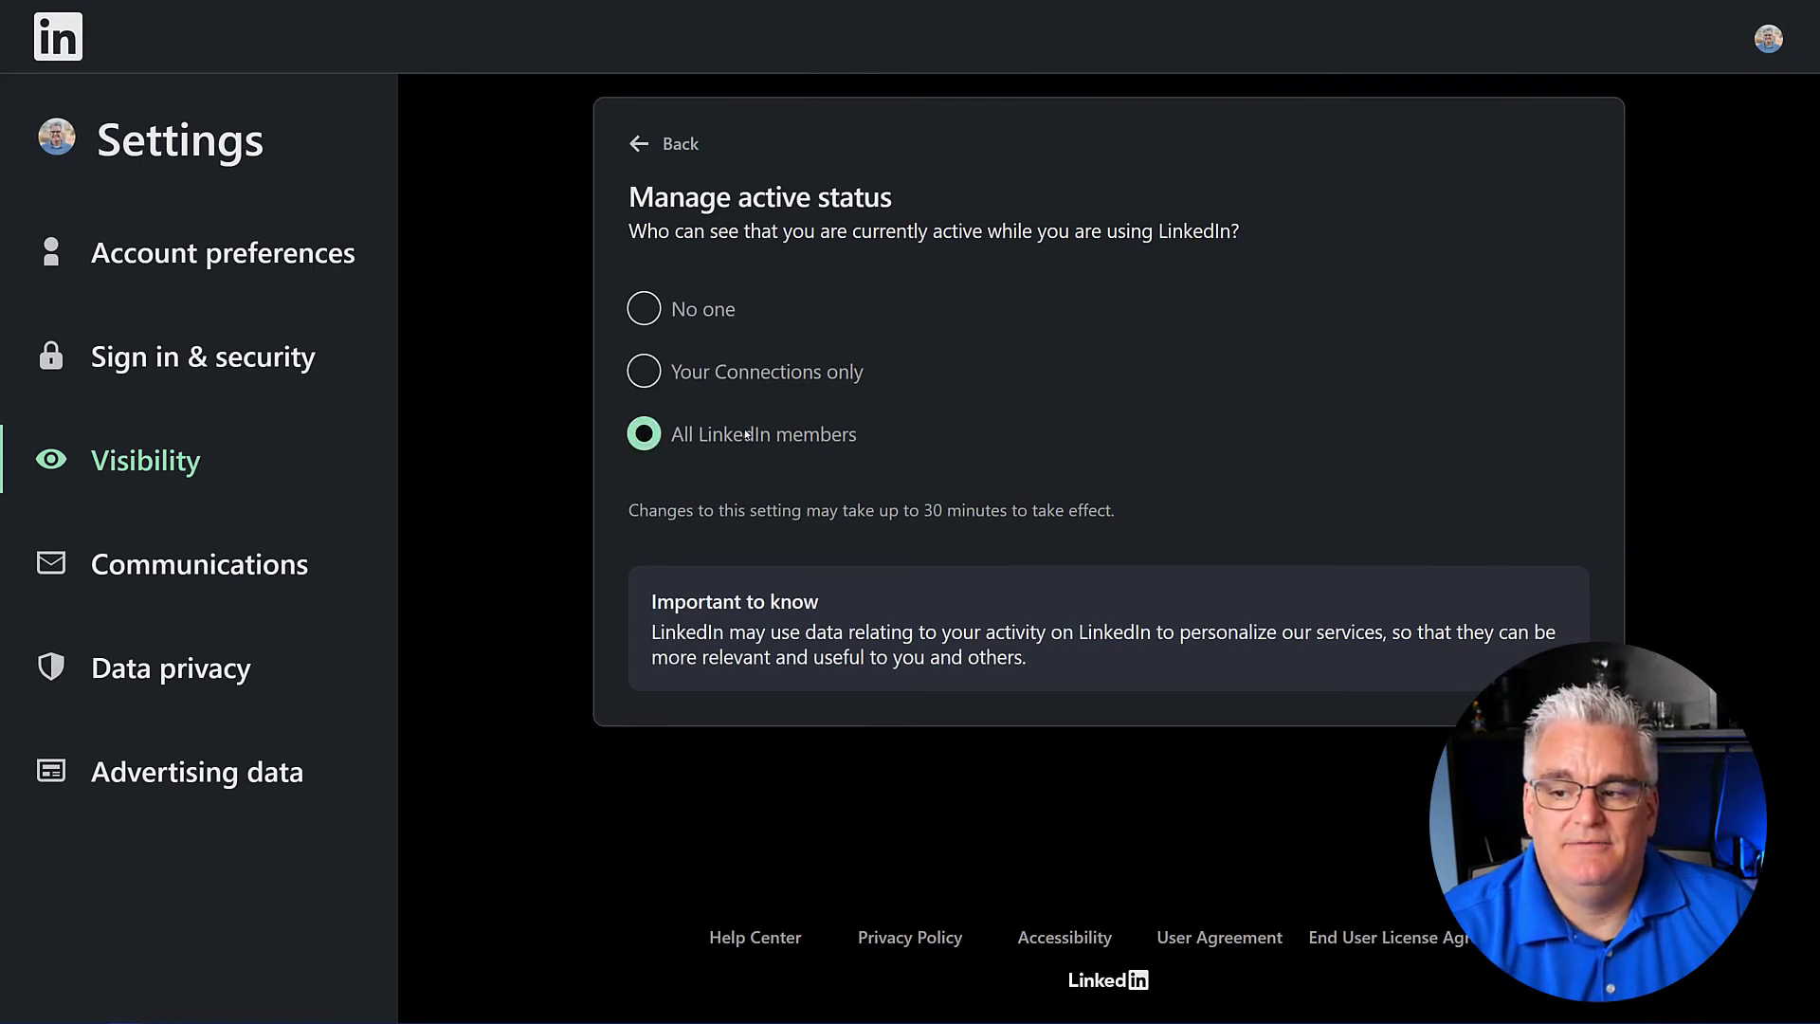
Step: Try the active status options No one and All LinkedIn members, and settle on Your Connections only
click(734, 373)
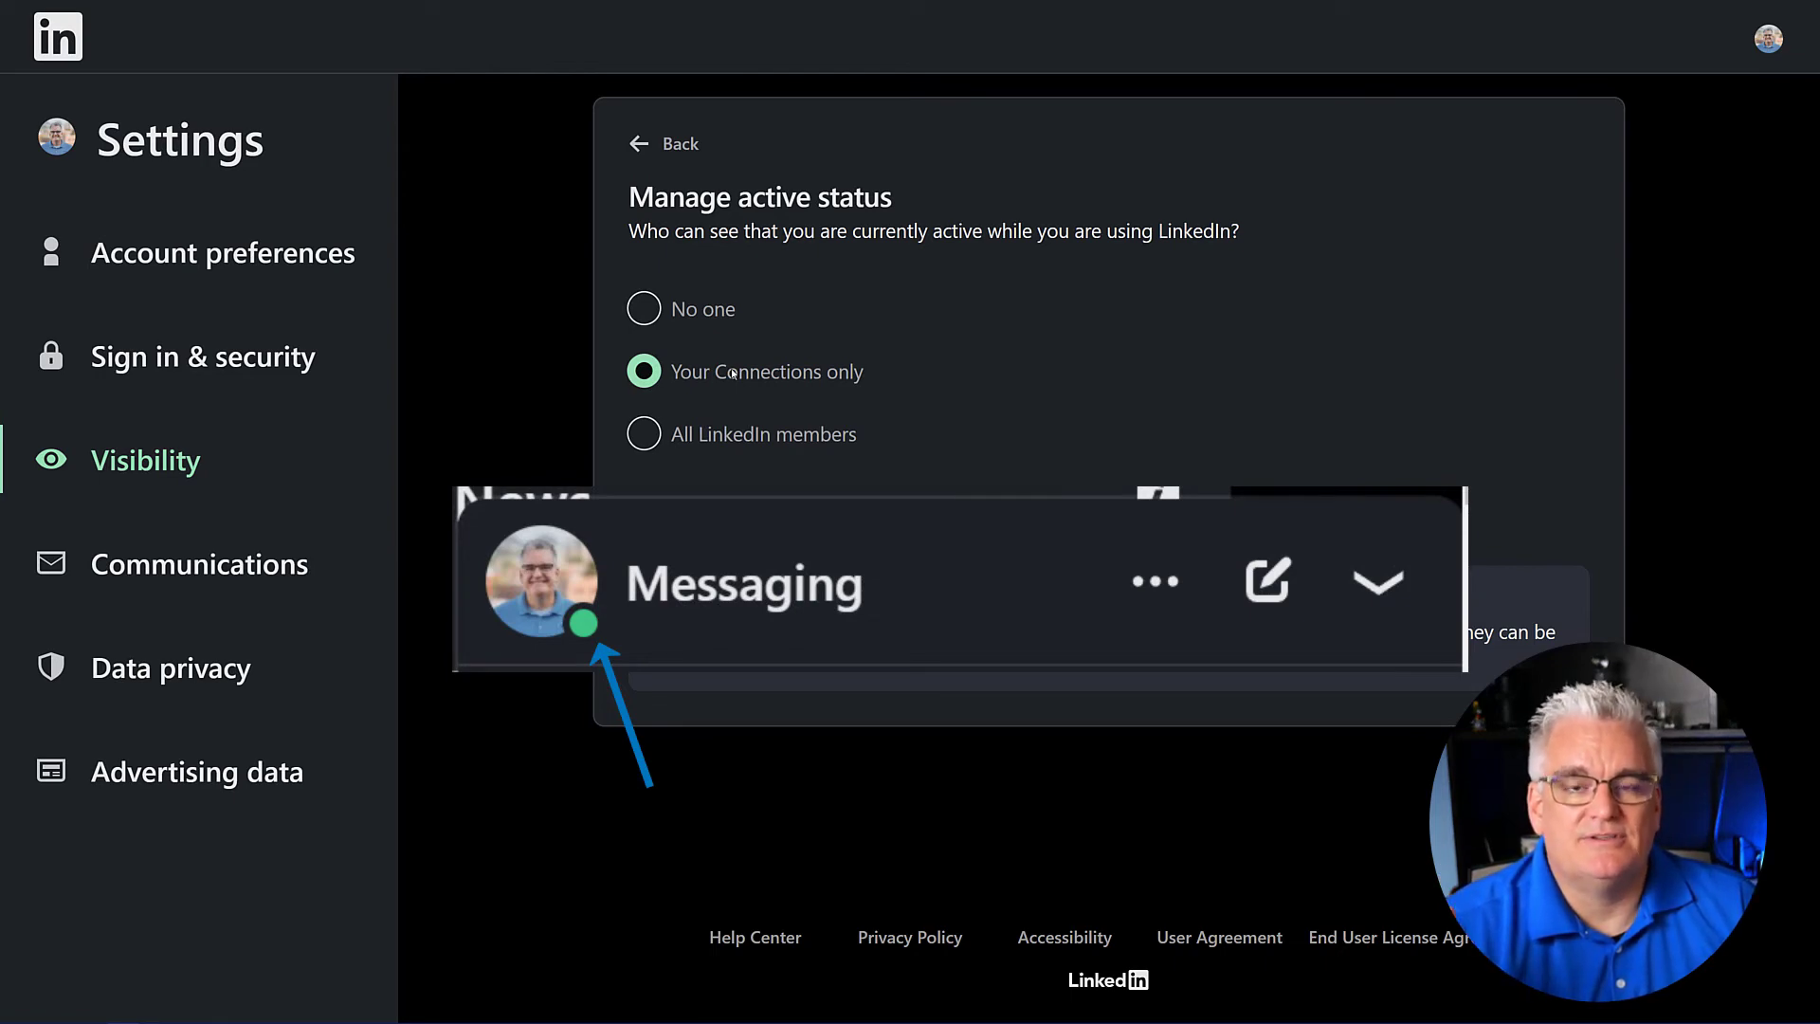
click(645, 319)
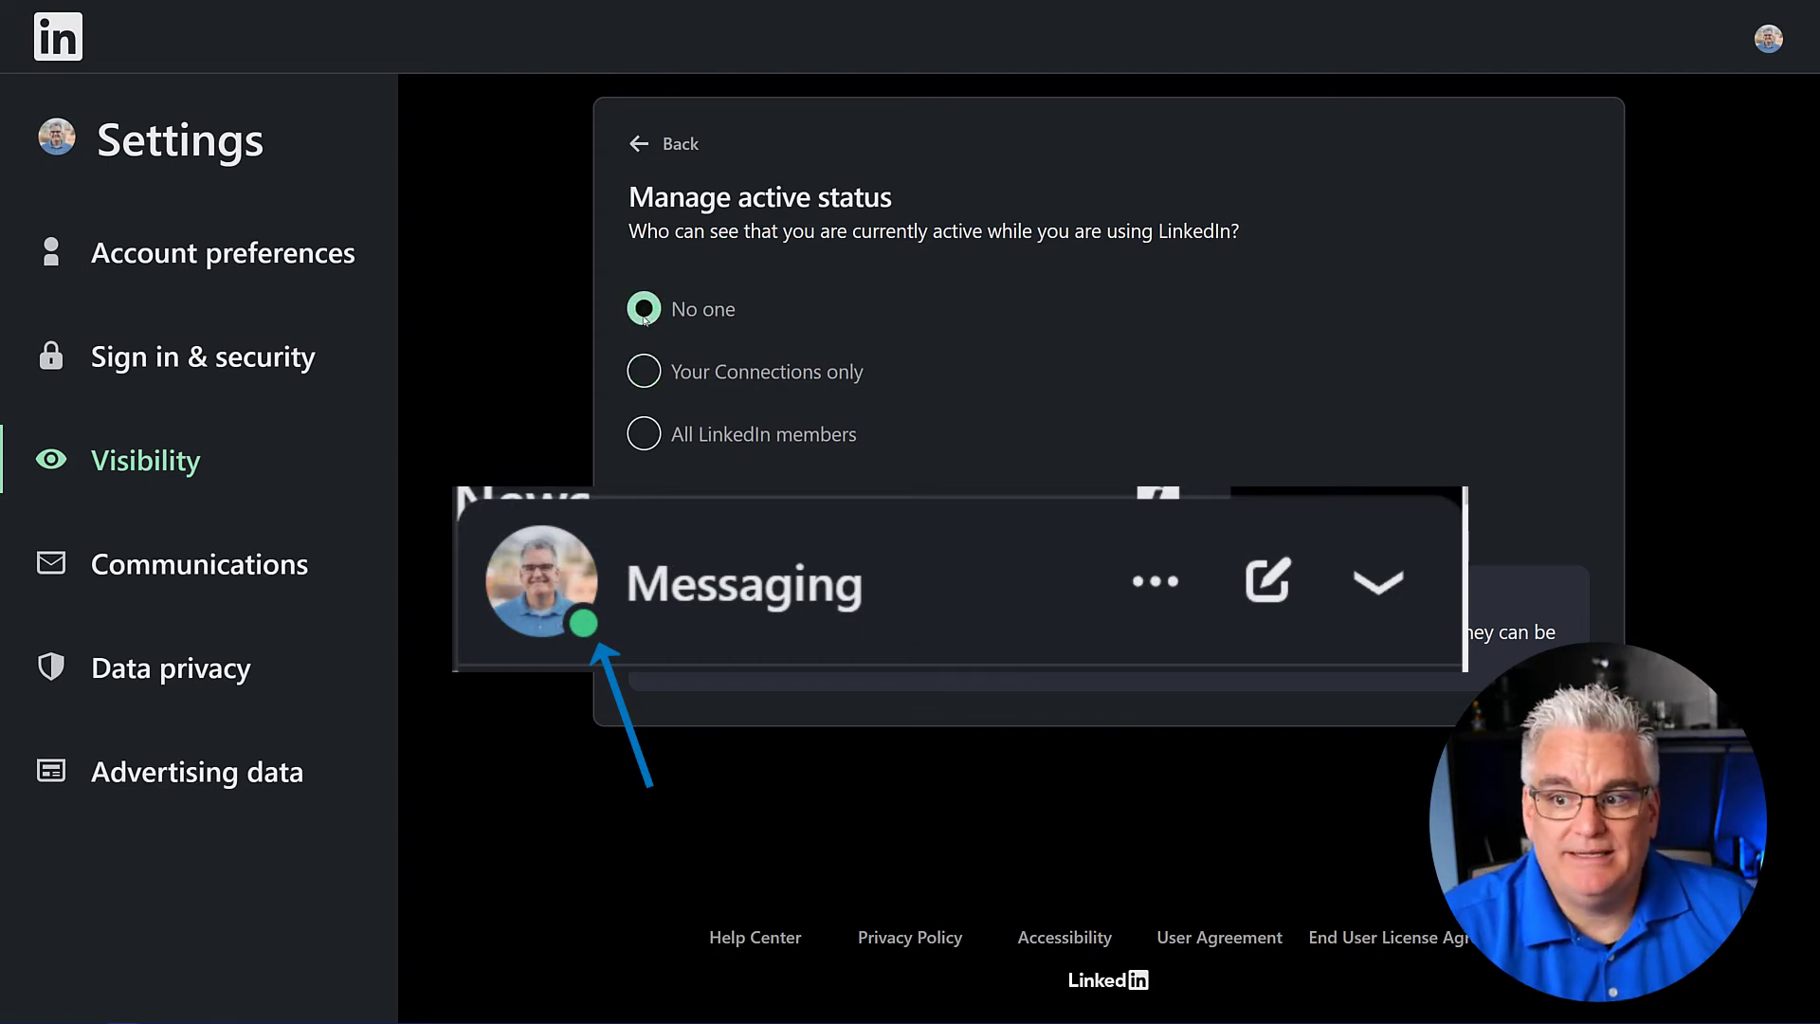
click(645, 372)
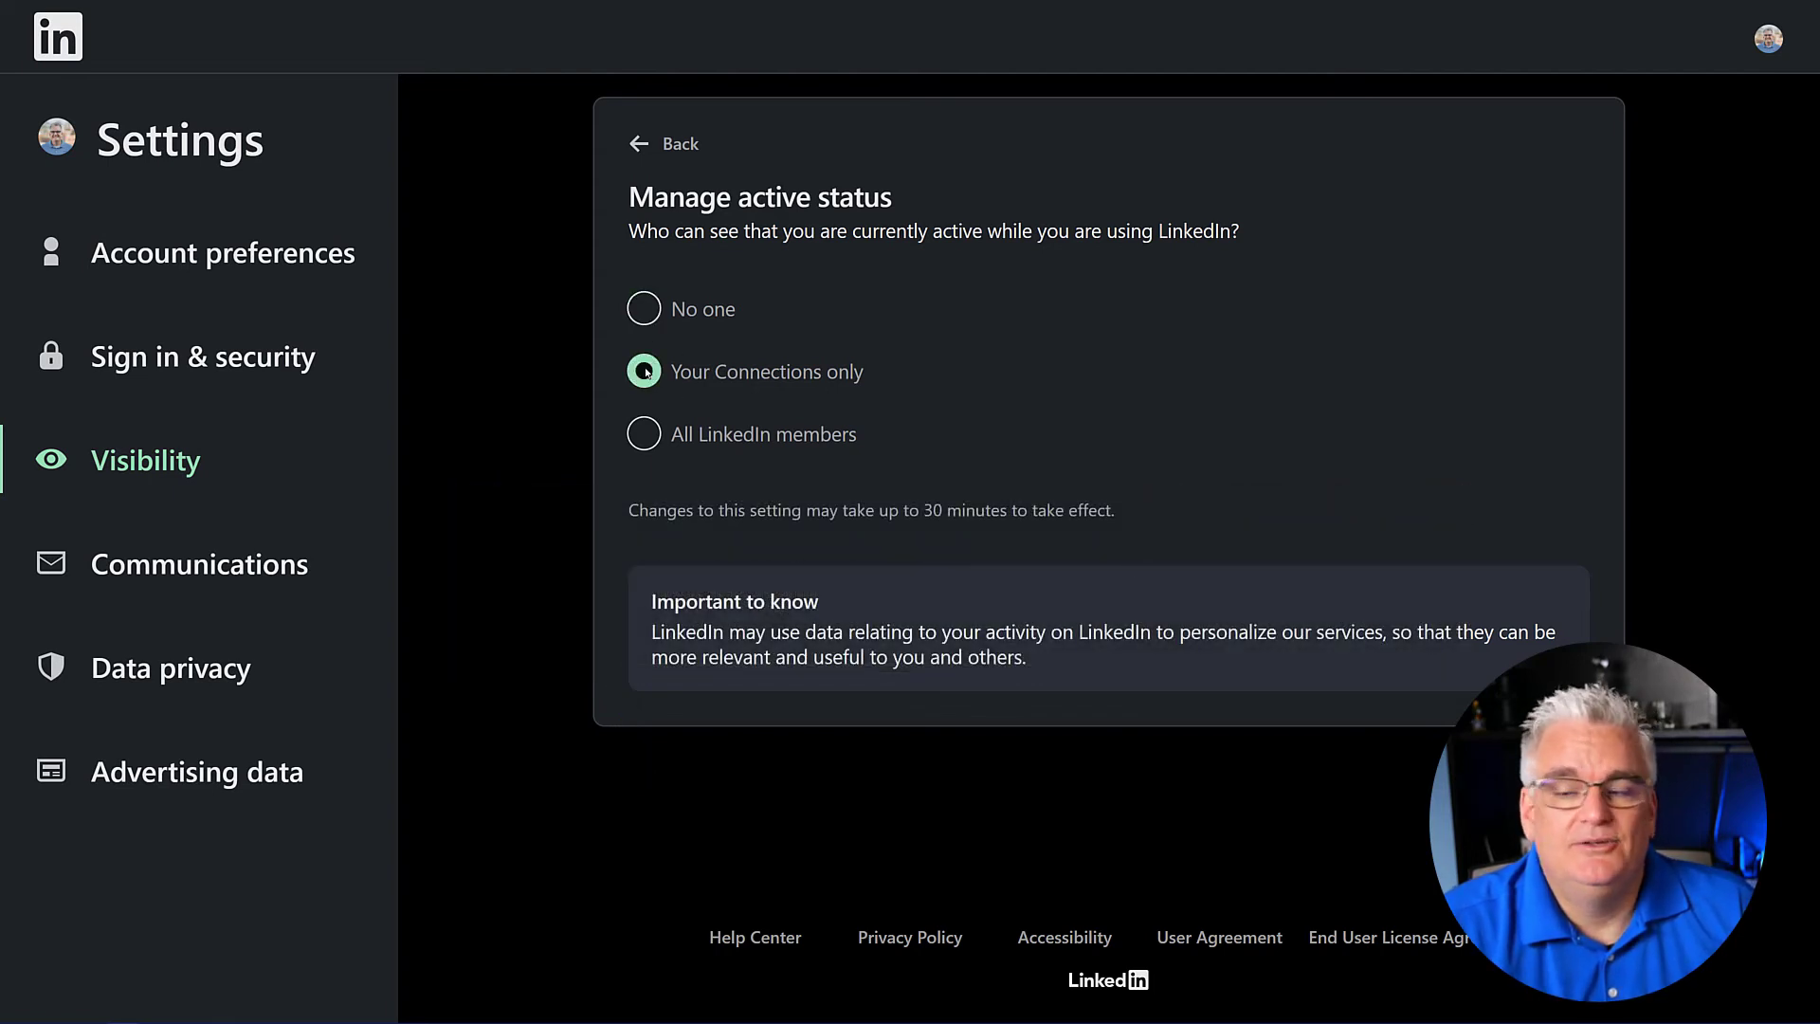
click(648, 430)
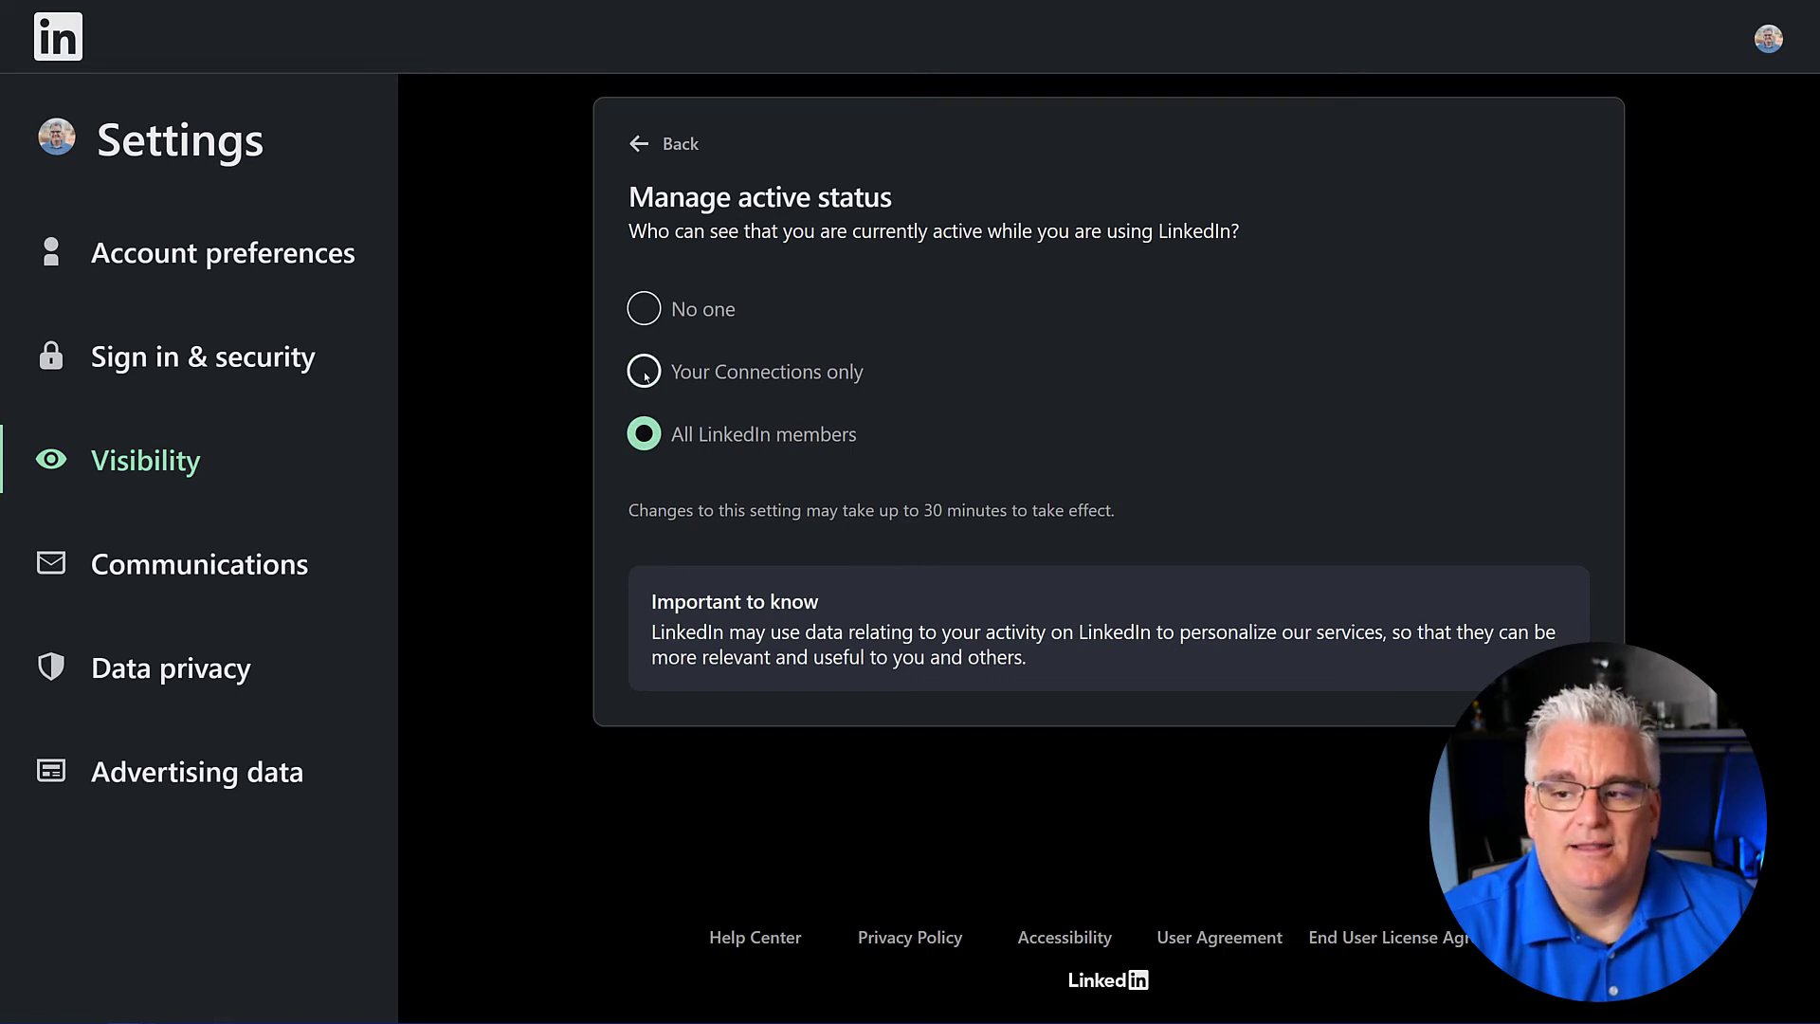
click(644, 373)
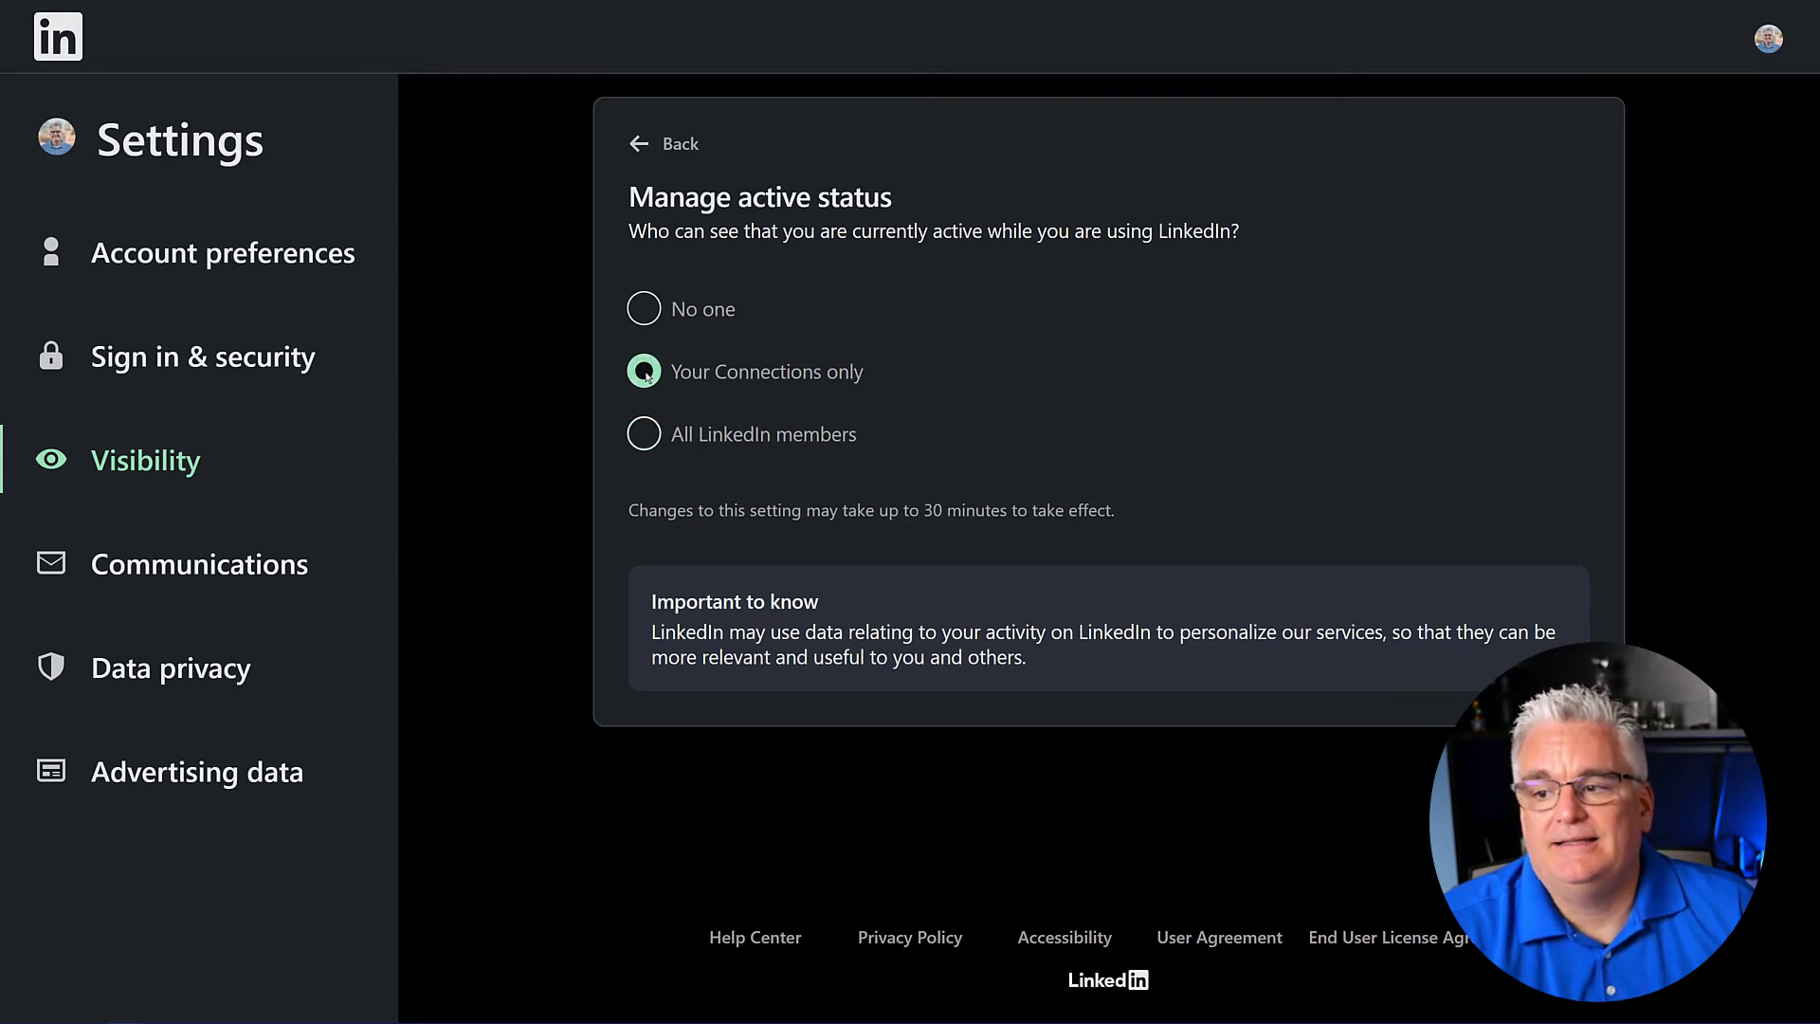
click(638, 147)
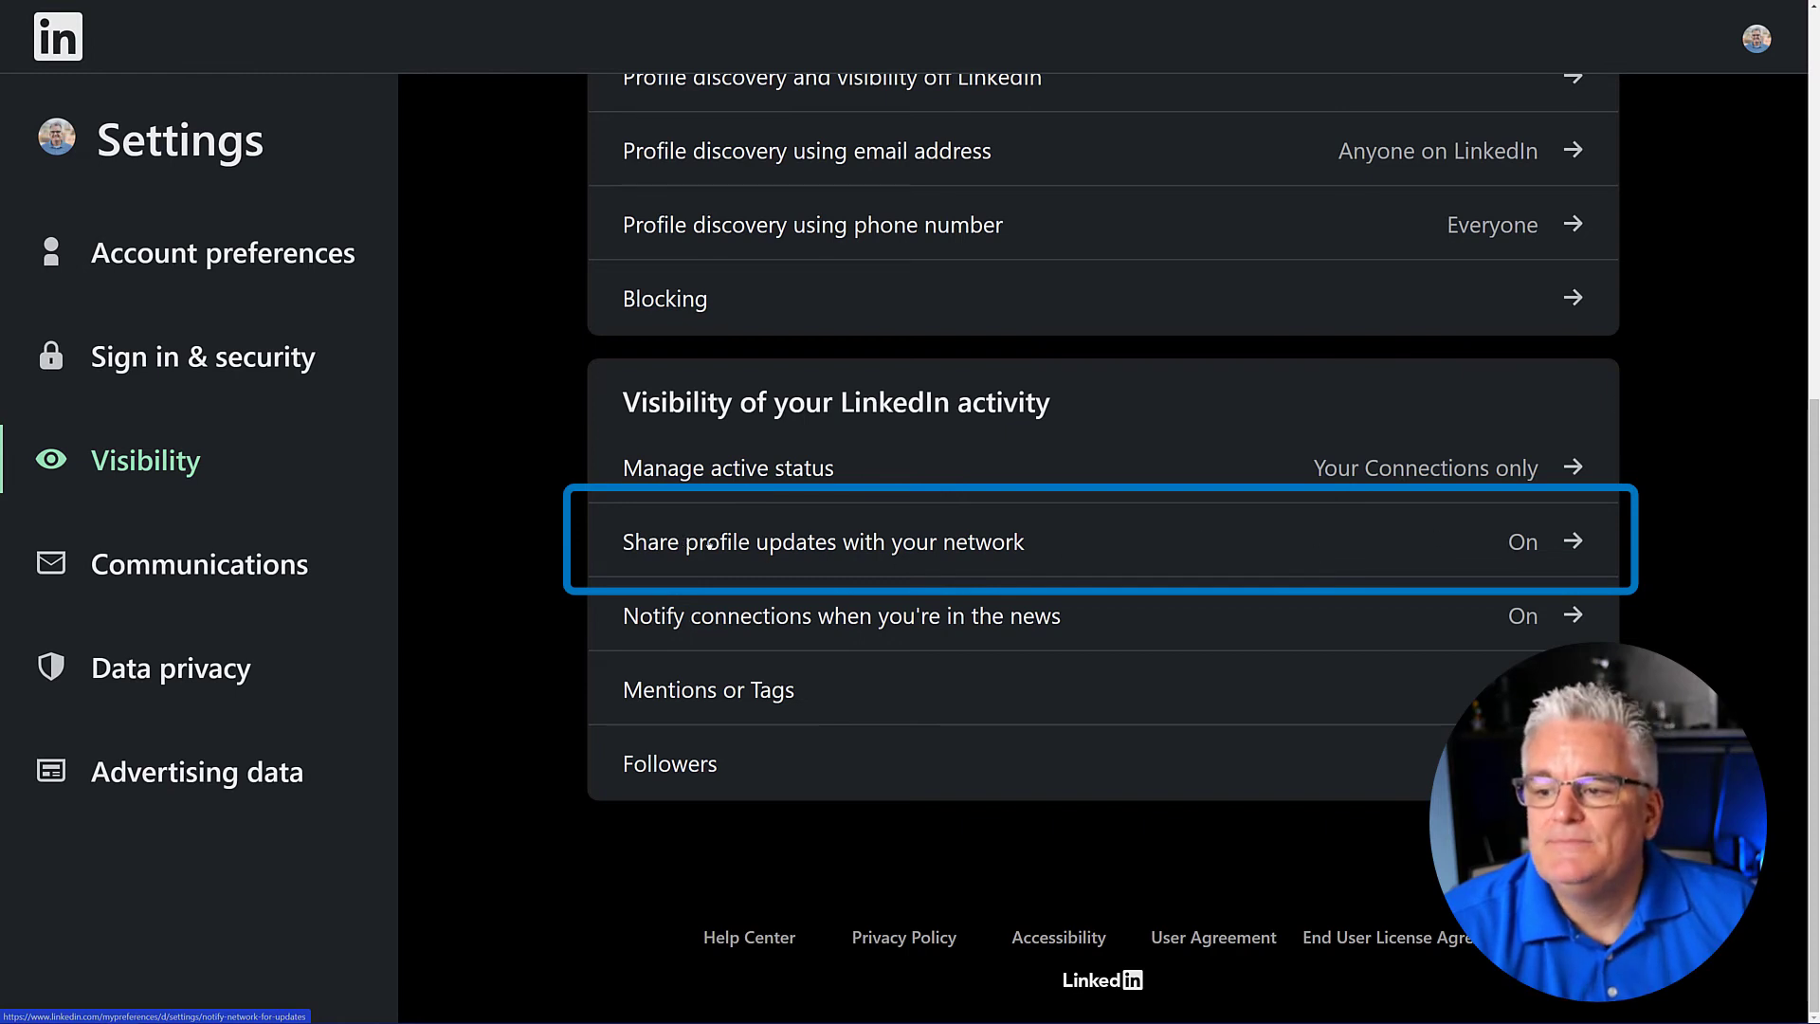
Step: In the visibility settings for sharing profile updates with the network, switch key profile updates off and back on
click(1522, 541)
click(1551, 337)
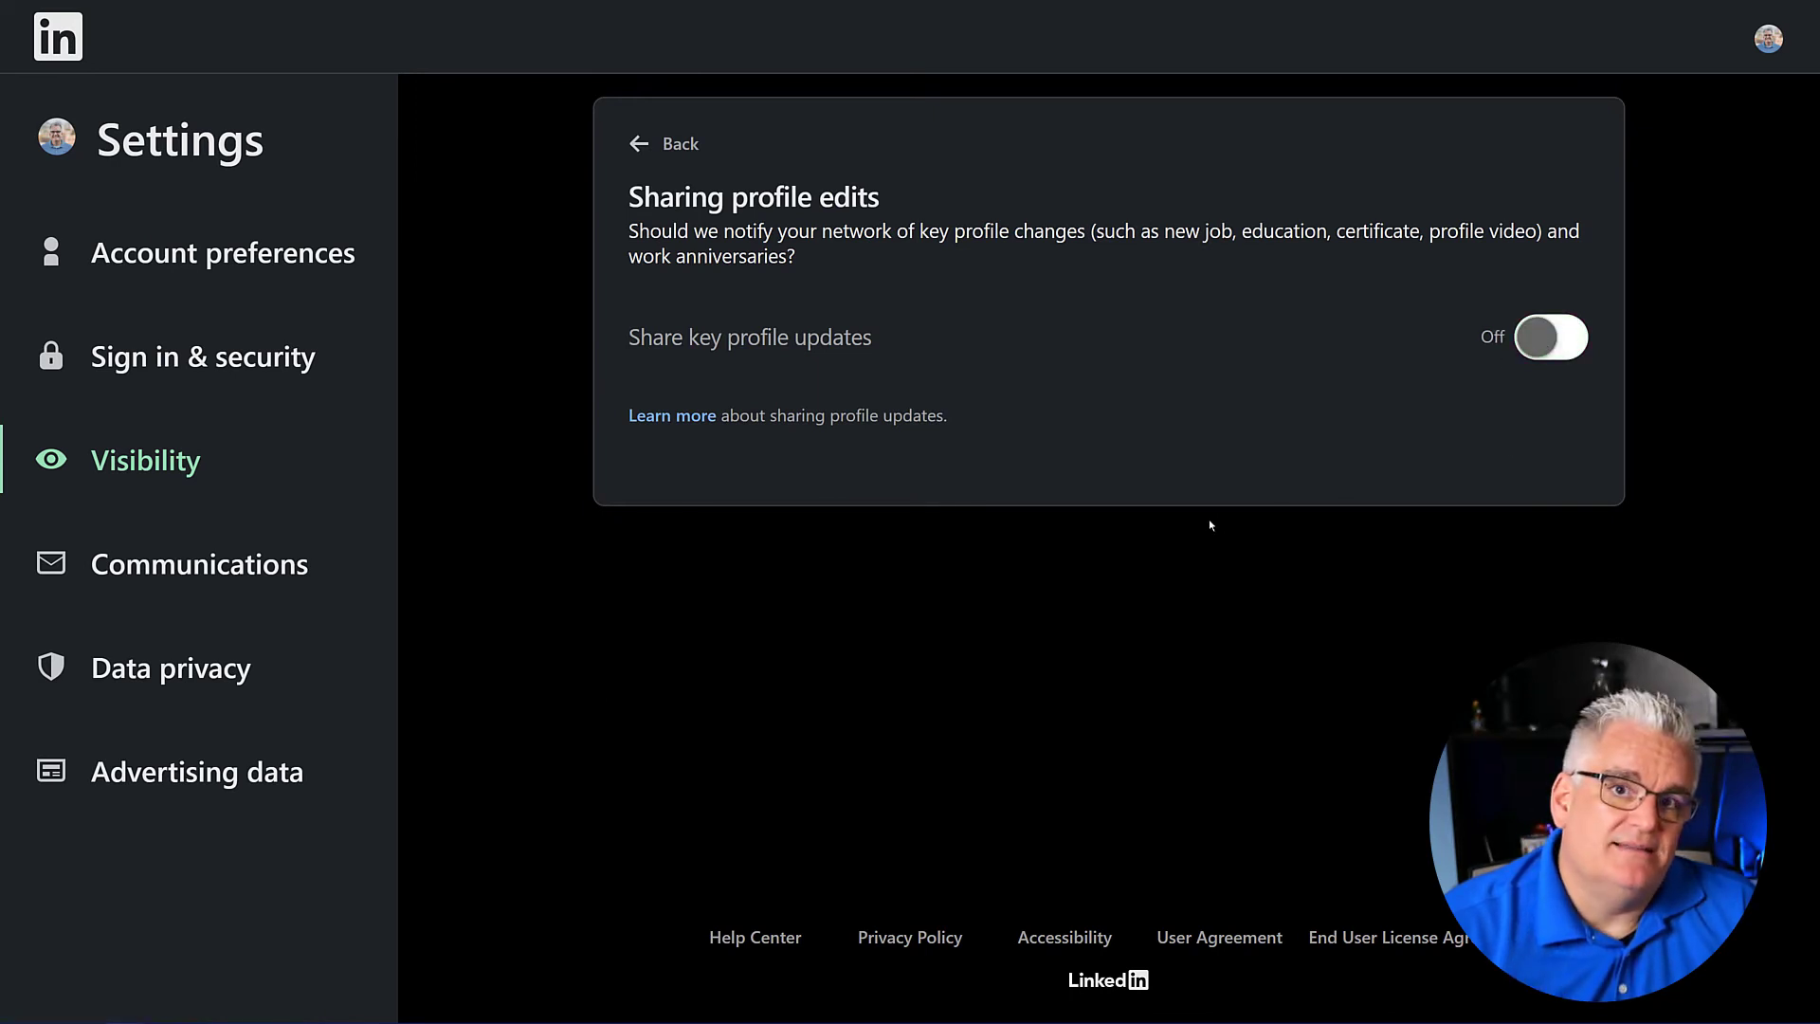
click(1529, 341)
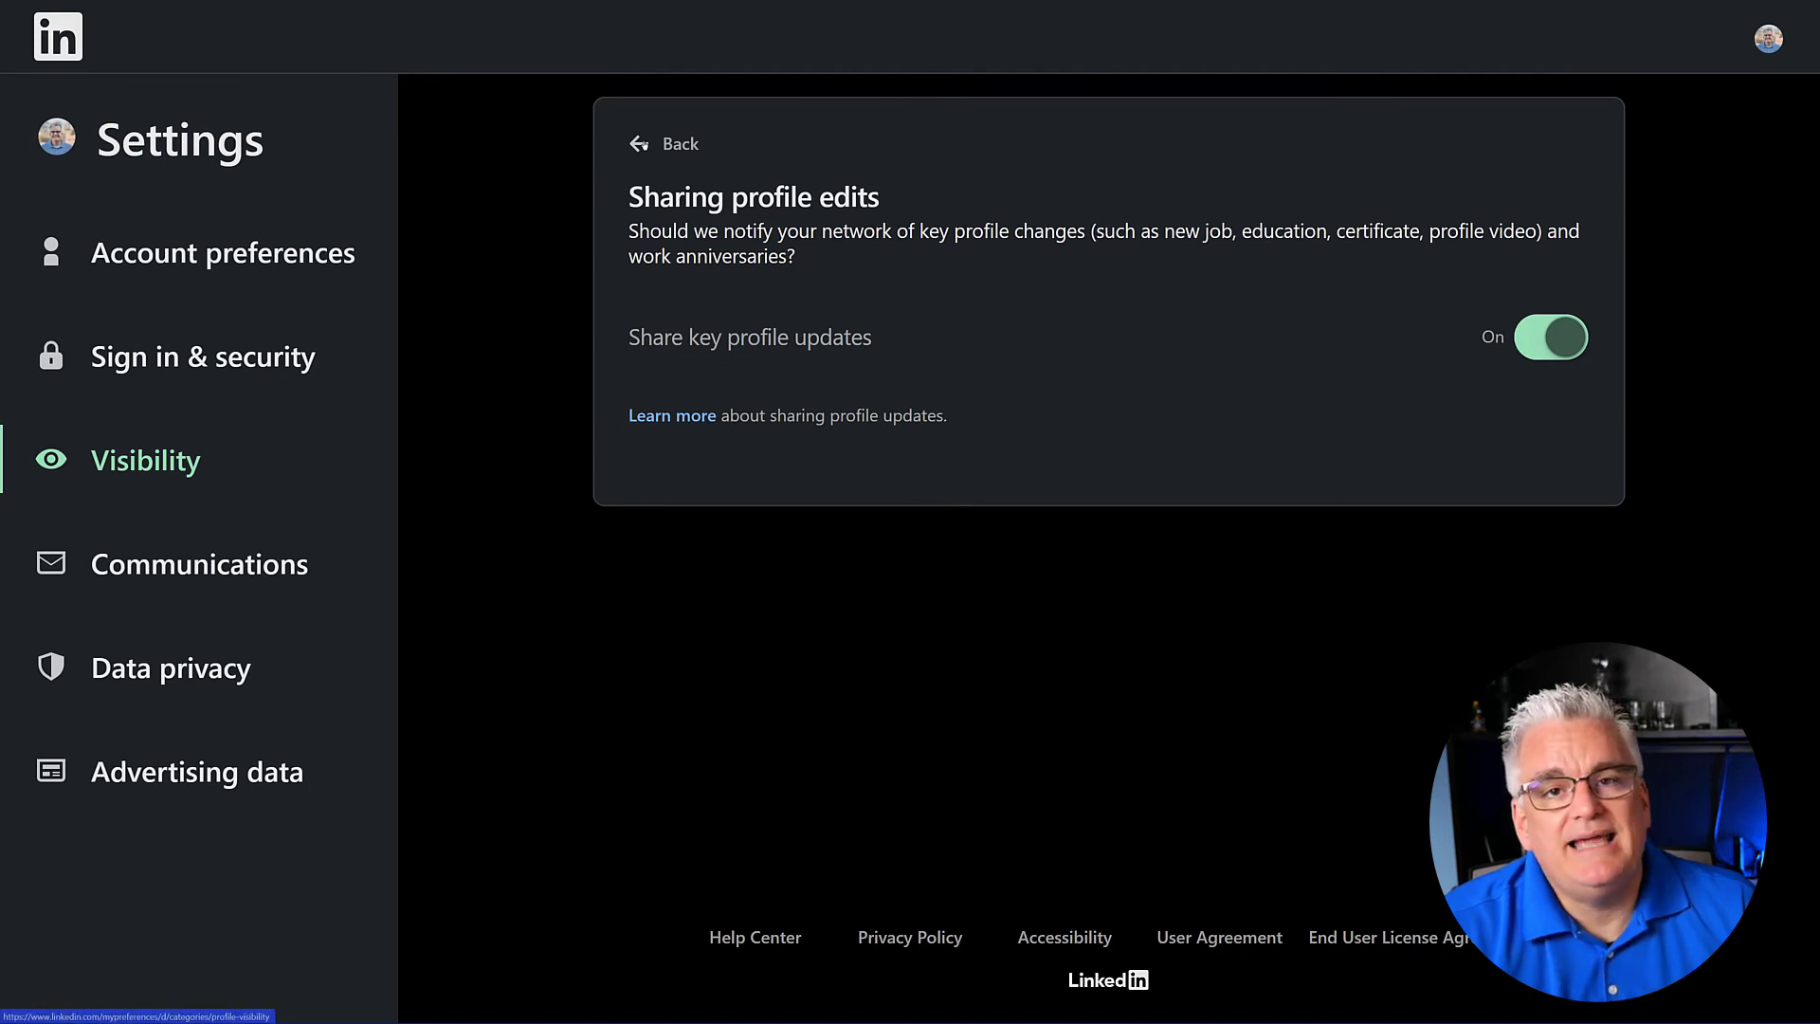
click(654, 144)
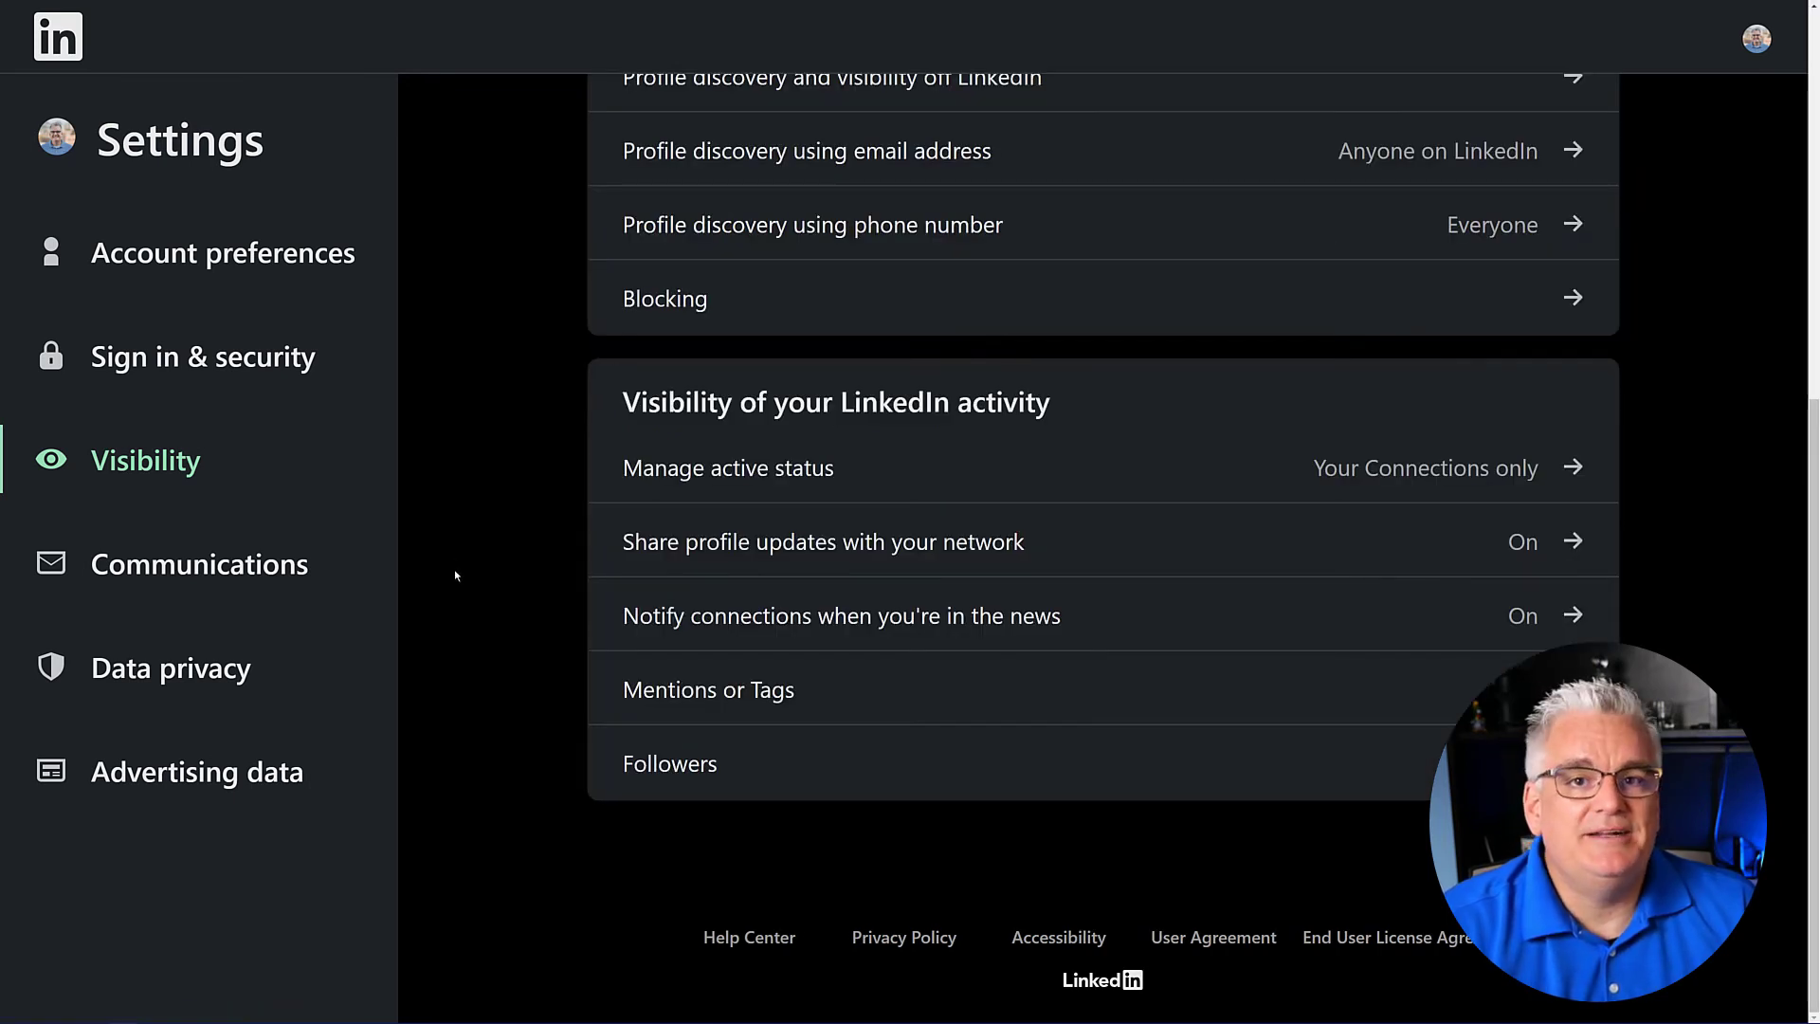